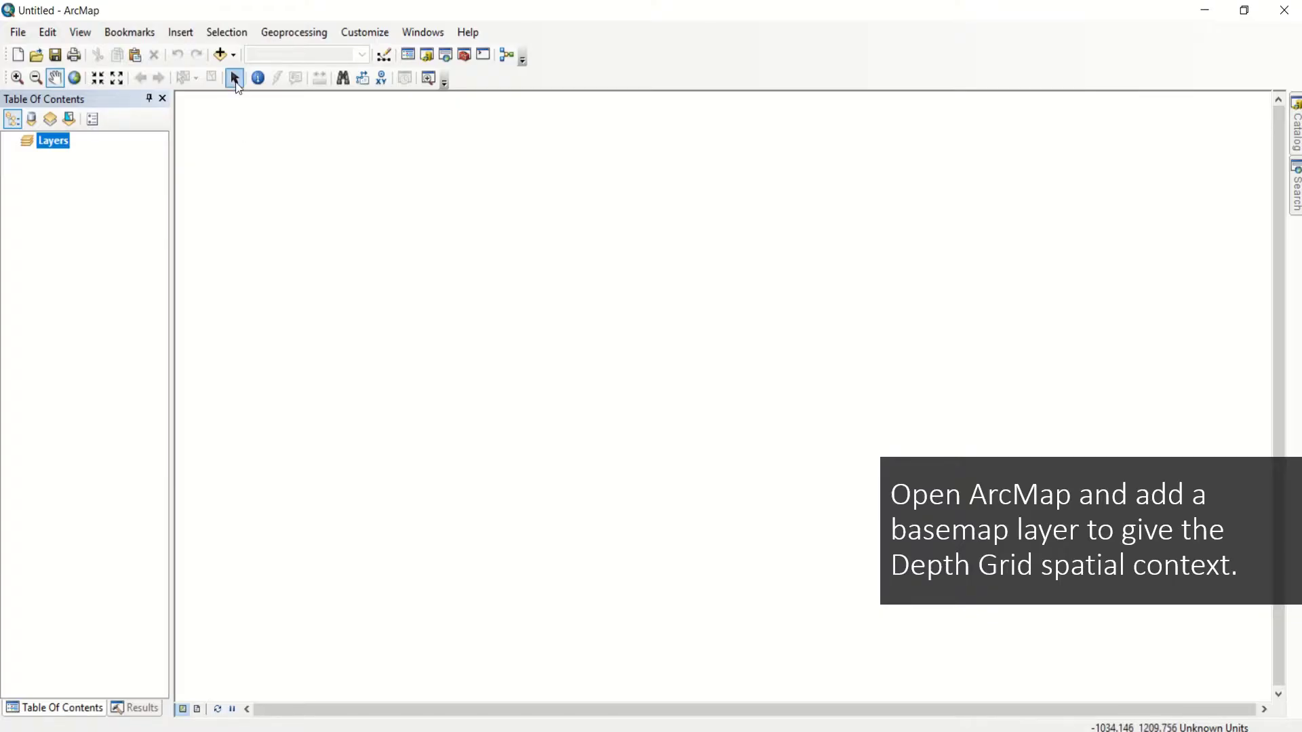
- Add the Streets basemap so the World Street Map fills the view
{"action": "left_click", "coordinate": [233, 57]}
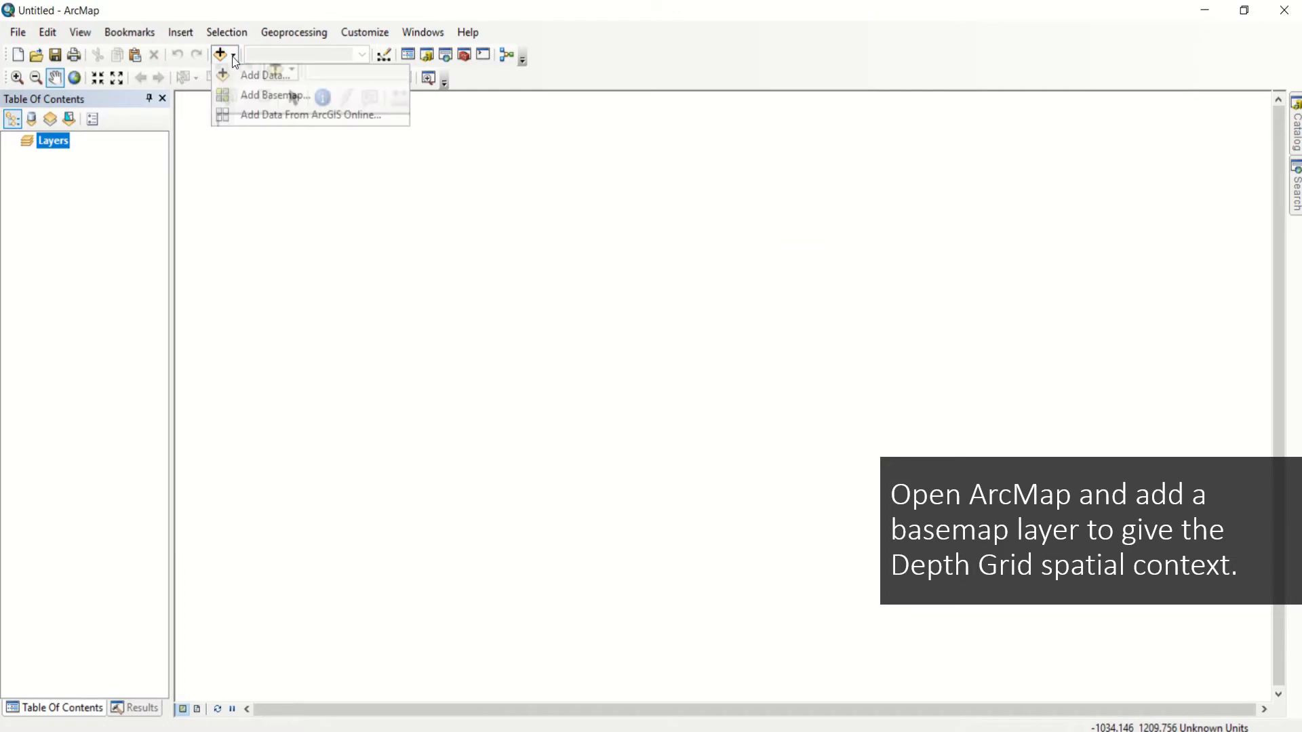
{"action": "left_click", "coordinate": [252, 95]}
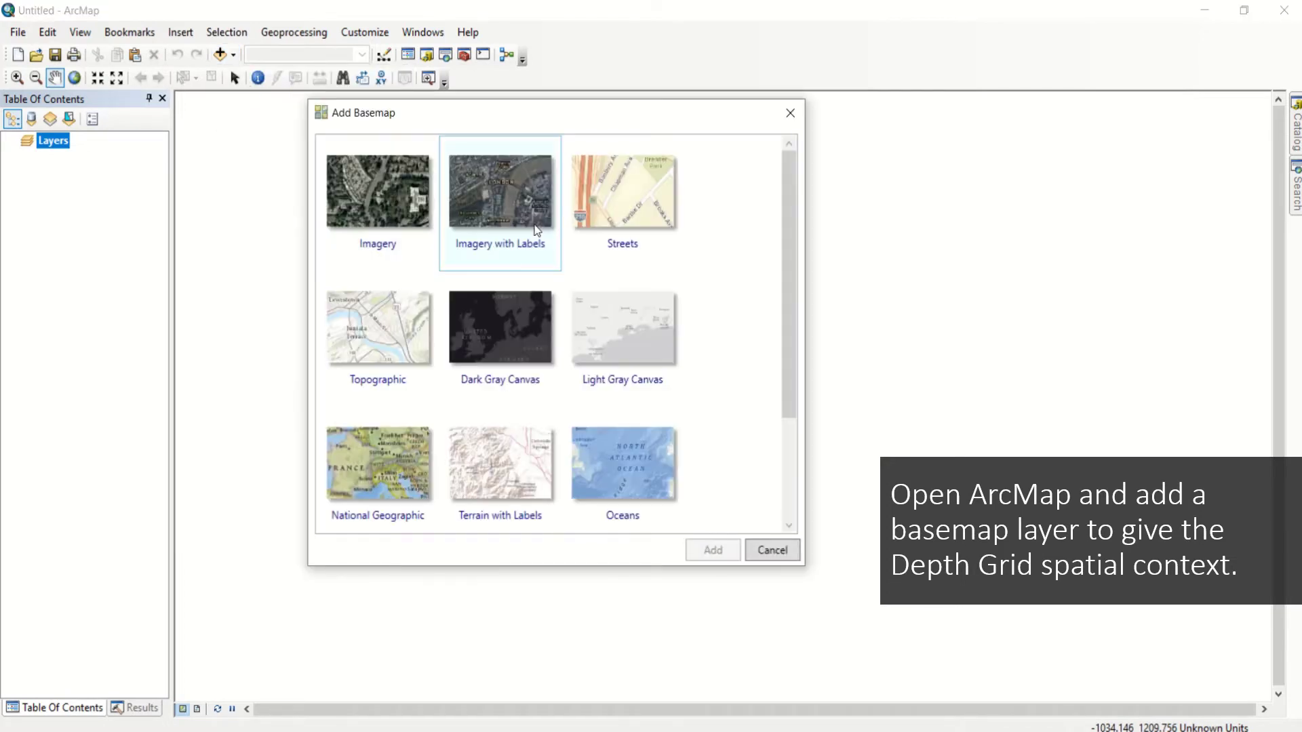
{"action": "left_click", "coordinate": [621, 221]}
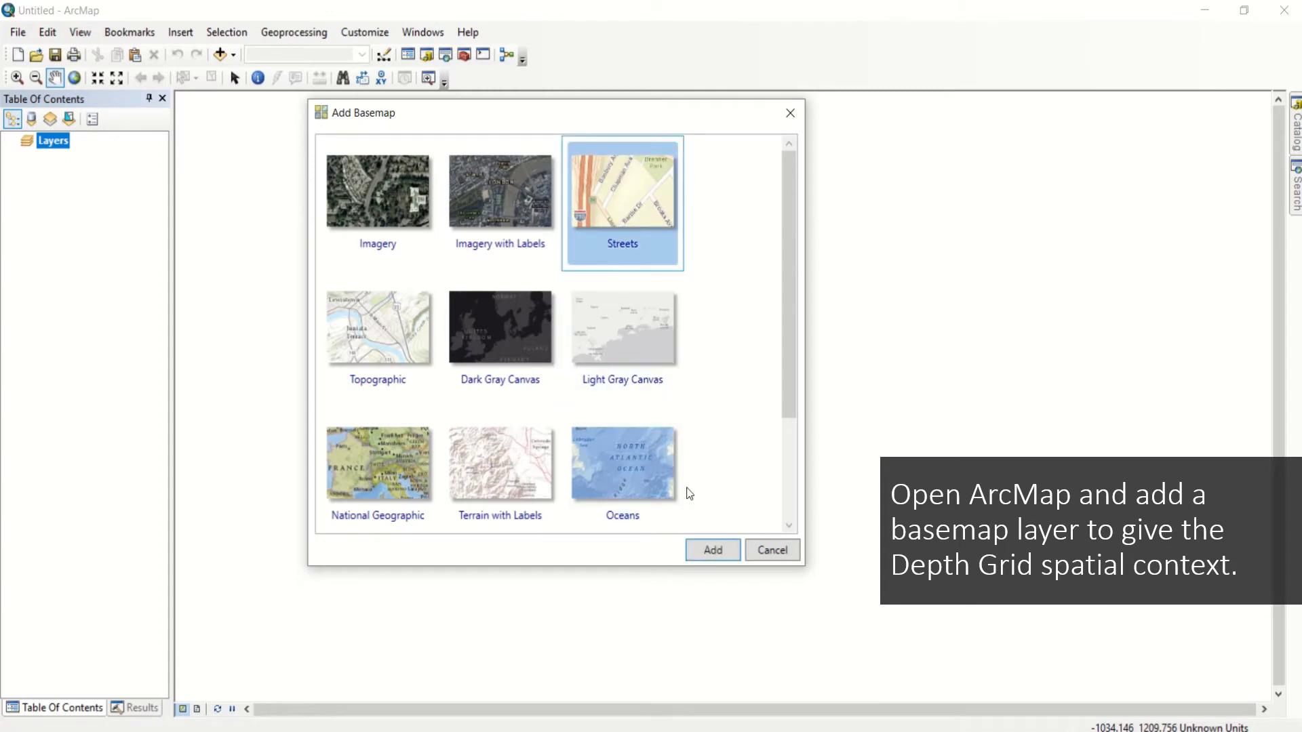
{"action": "left_click", "coordinate": [712, 551]}
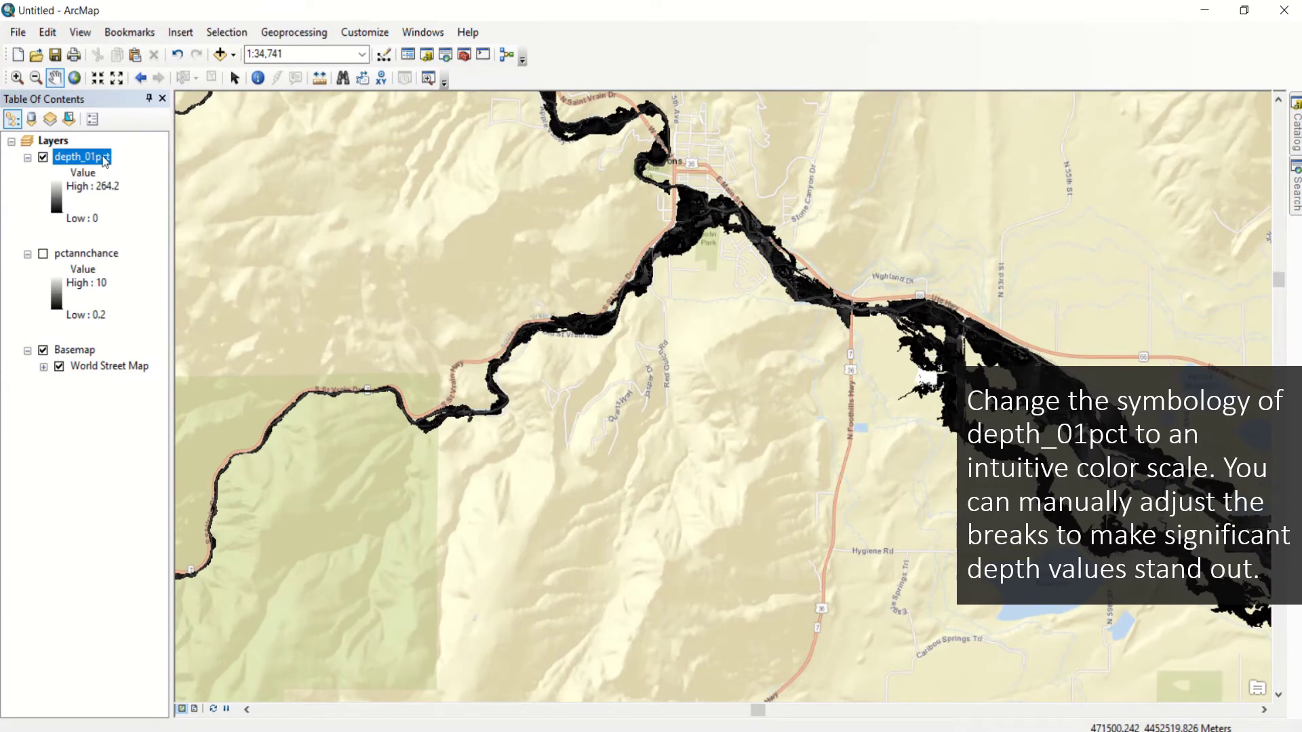
- Give depth_01pct Classified symbology with the green-yellow-red colour ramp in Layer Properties
{"action": "right_click", "coordinate": [105, 161]}
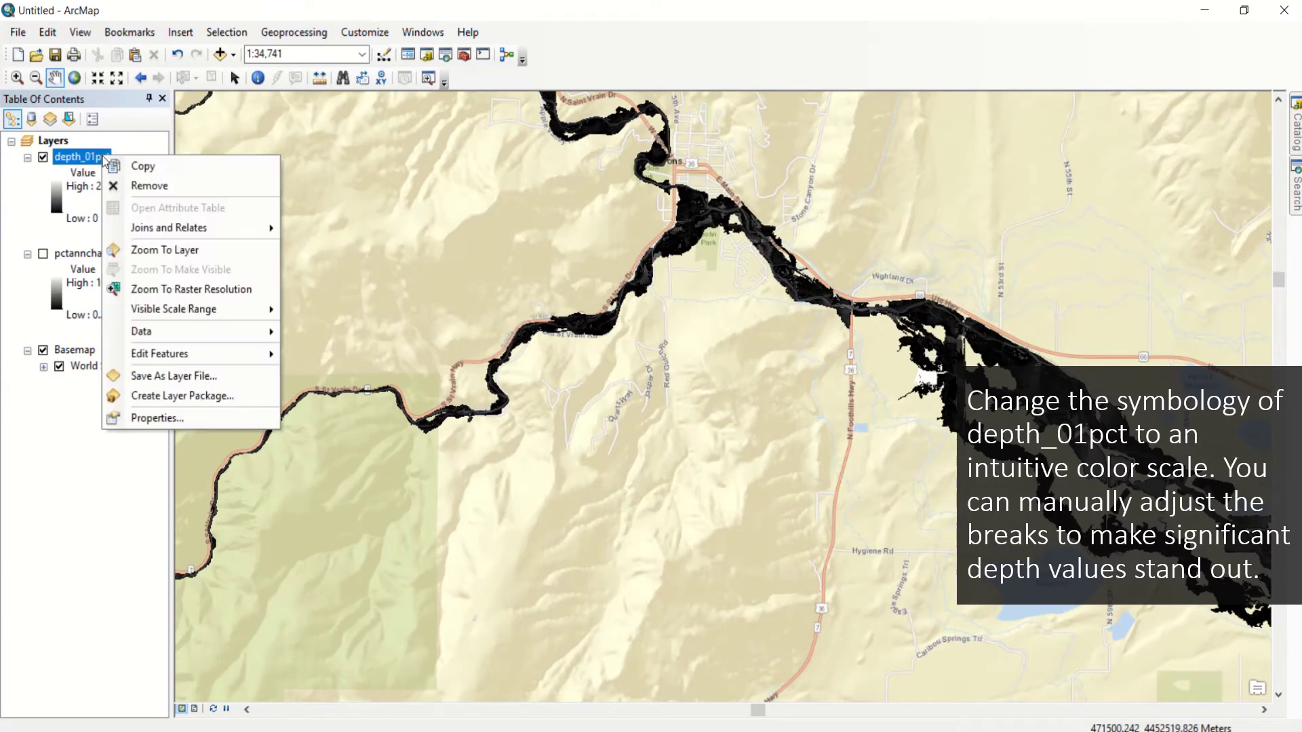
{"action": "left_click", "coordinate": [160, 419]}
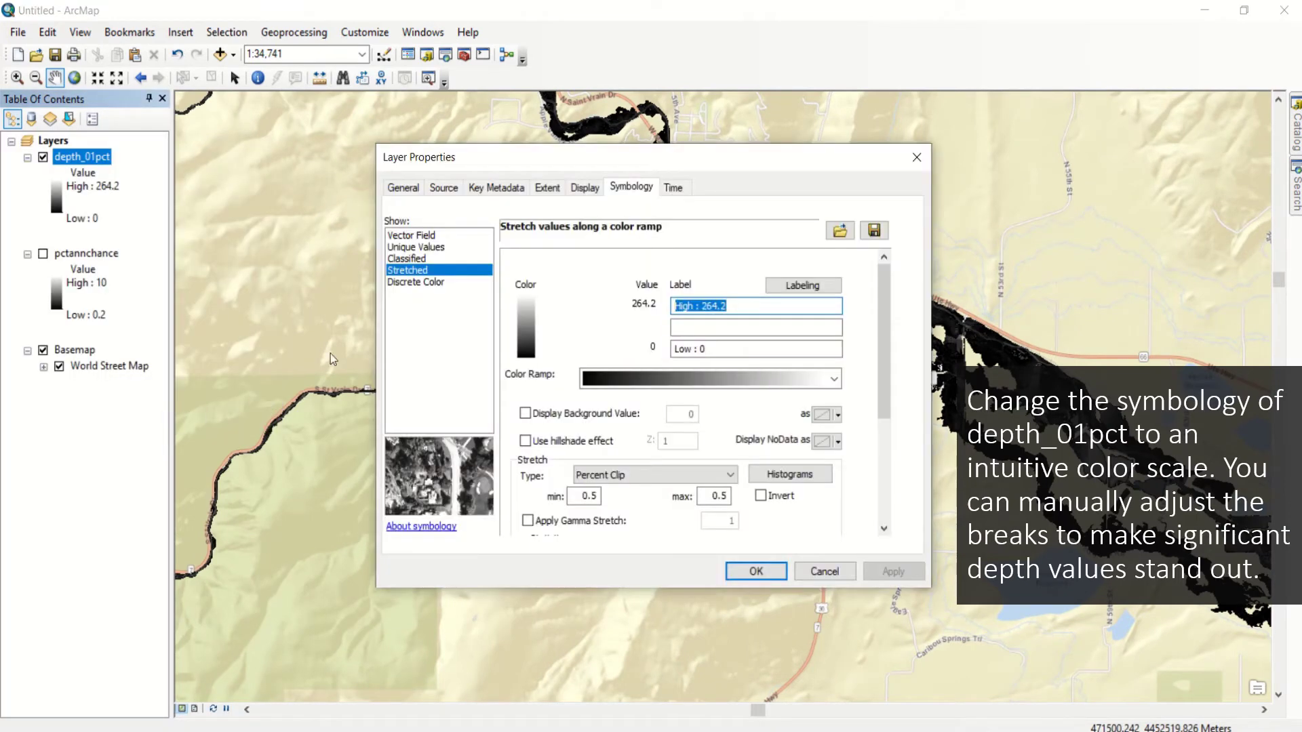
{"action": "left_click", "coordinate": [400, 259]}
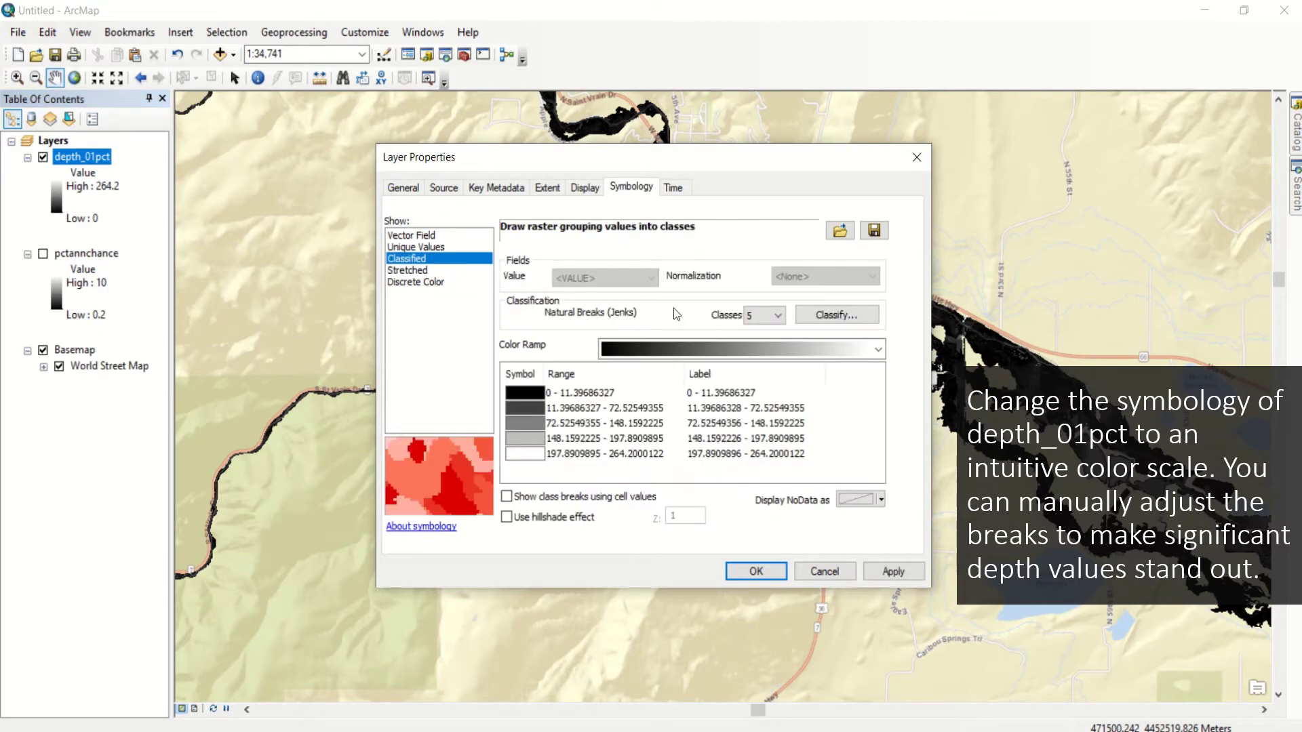
{"action": "left_click", "coordinate": [877, 347]}
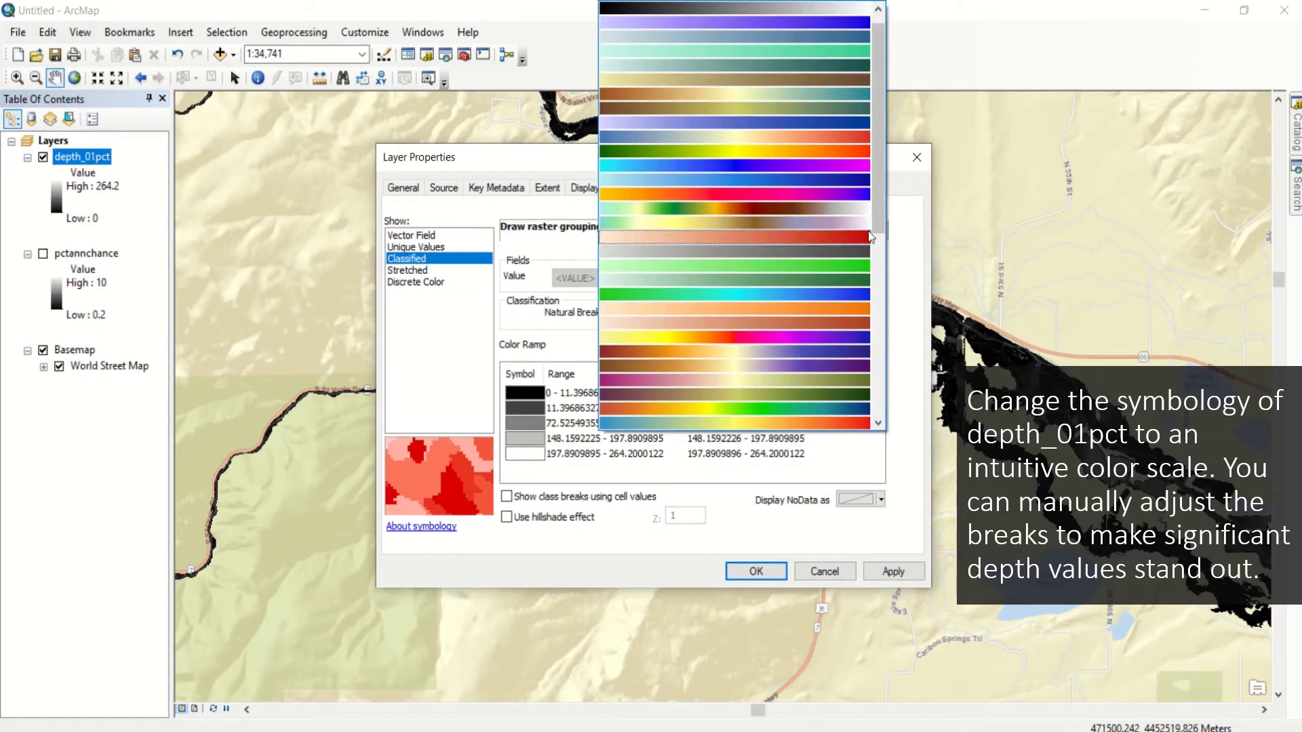
{"action": "left_click_drag", "start_coordinate": [877, 185], "coordinate": [895, 331]}
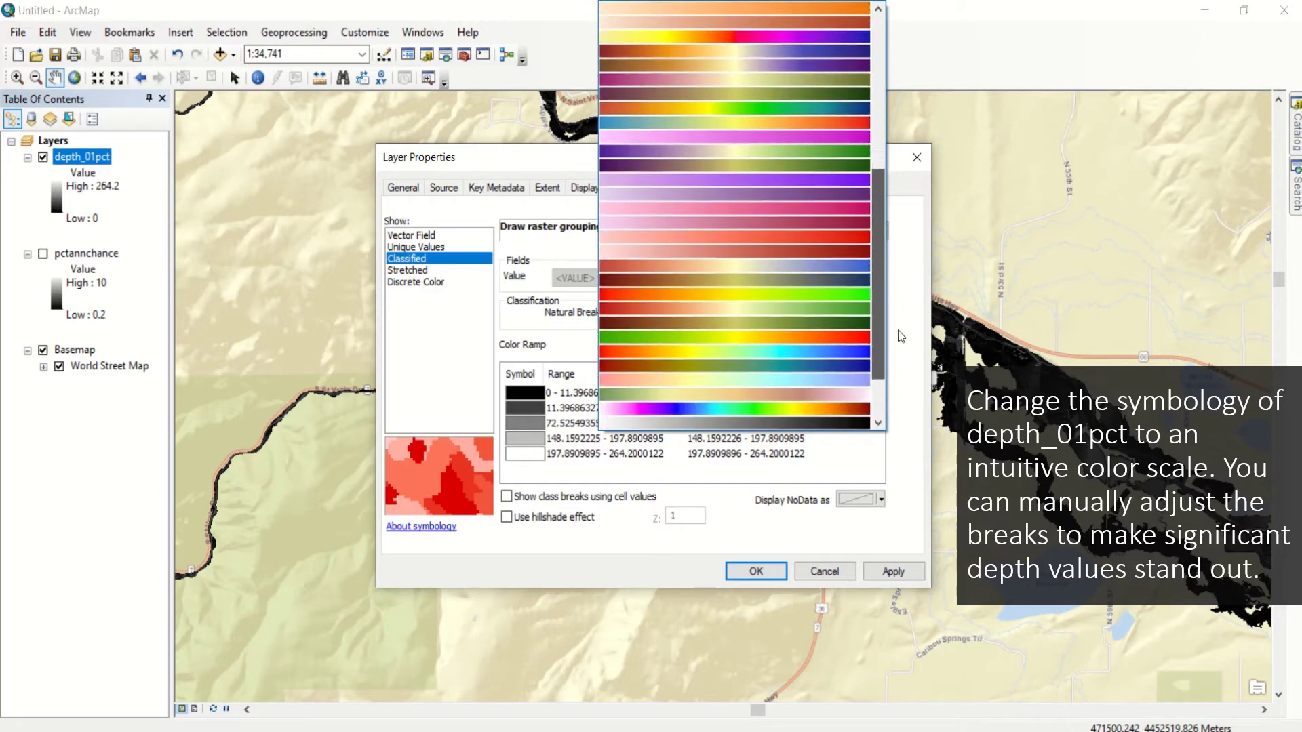
{"action": "left_click", "coordinate": [841, 338]}
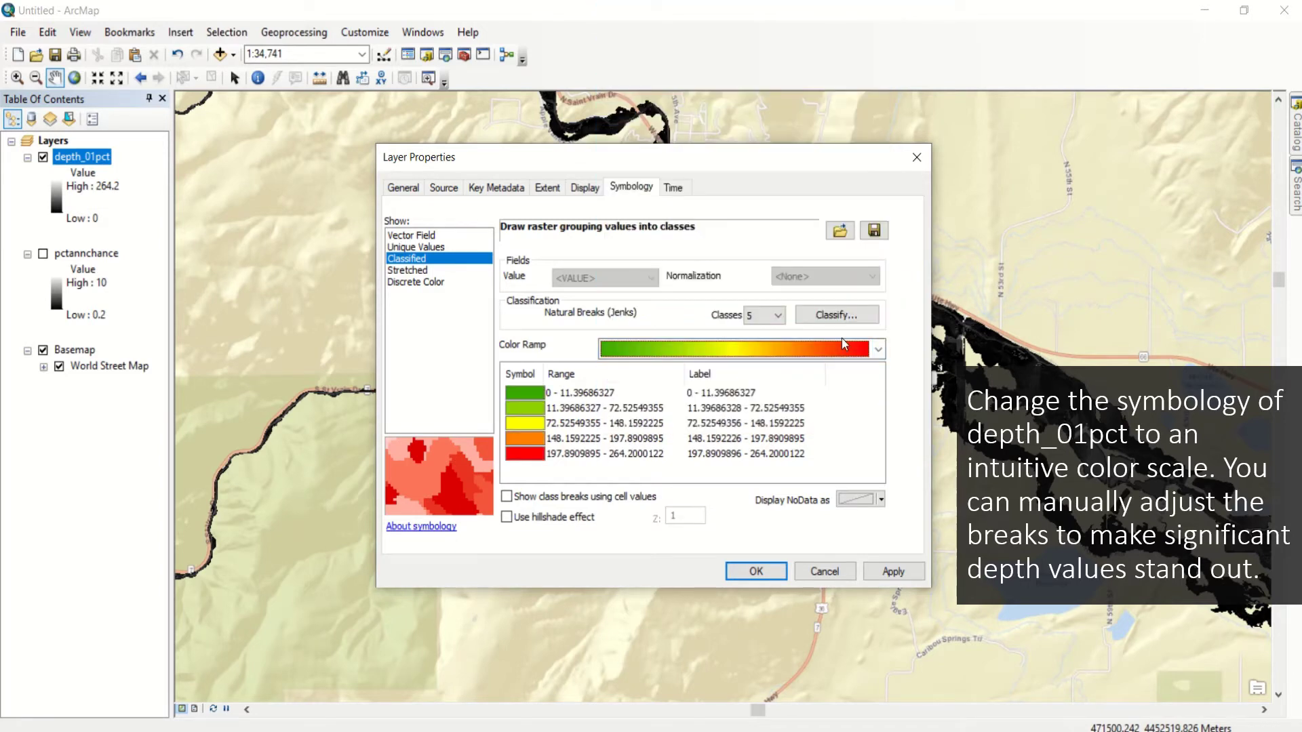
{"action": "left_click", "coordinate": [871, 318]}
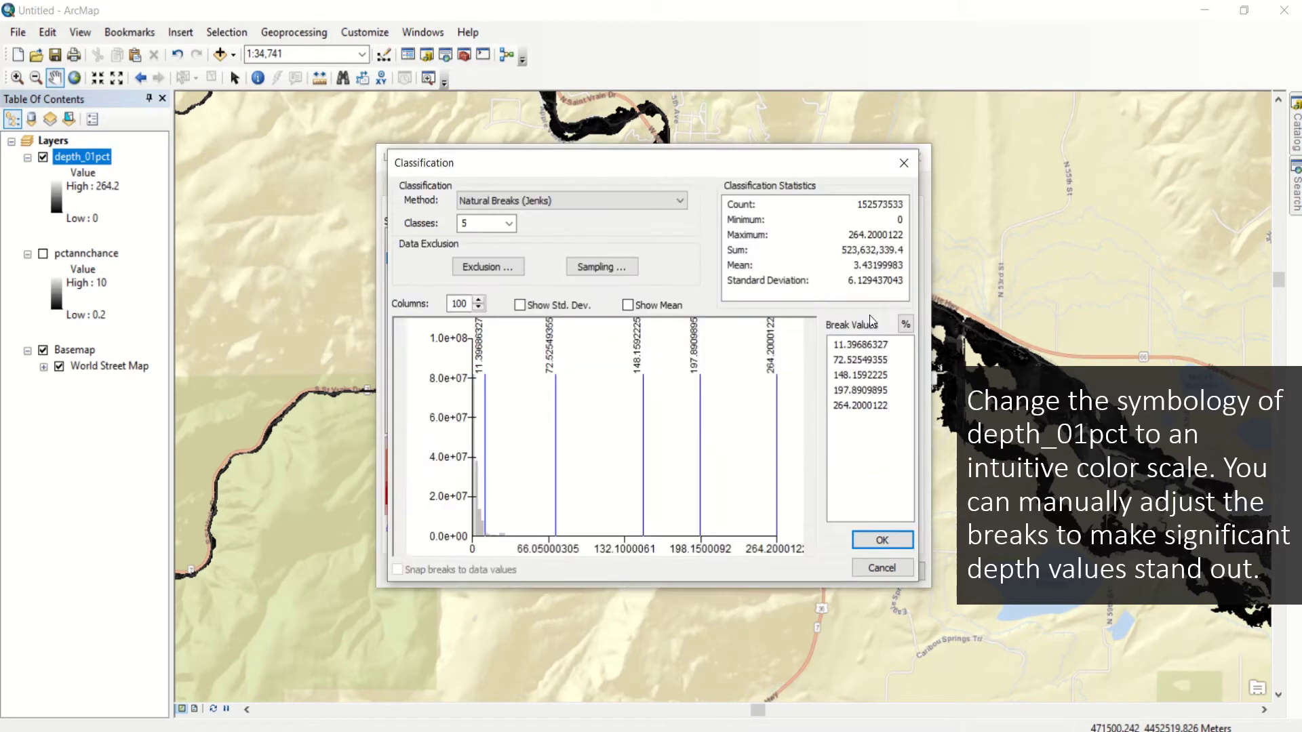
- Set depth_01pct to 12 classes with first break values 0.5, 1, 2 and 3
{"action": "left_click", "coordinate": [509, 223]}
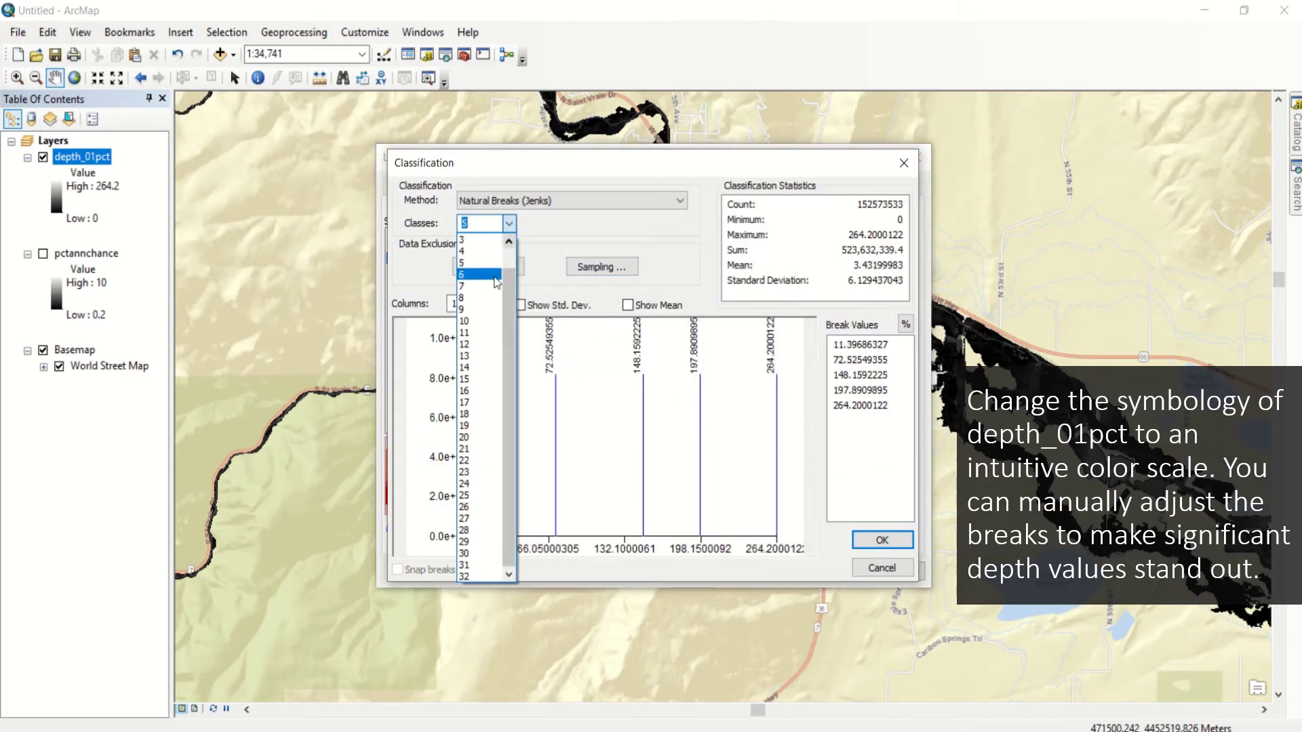
{"action": "left_click", "coordinate": [485, 344]}
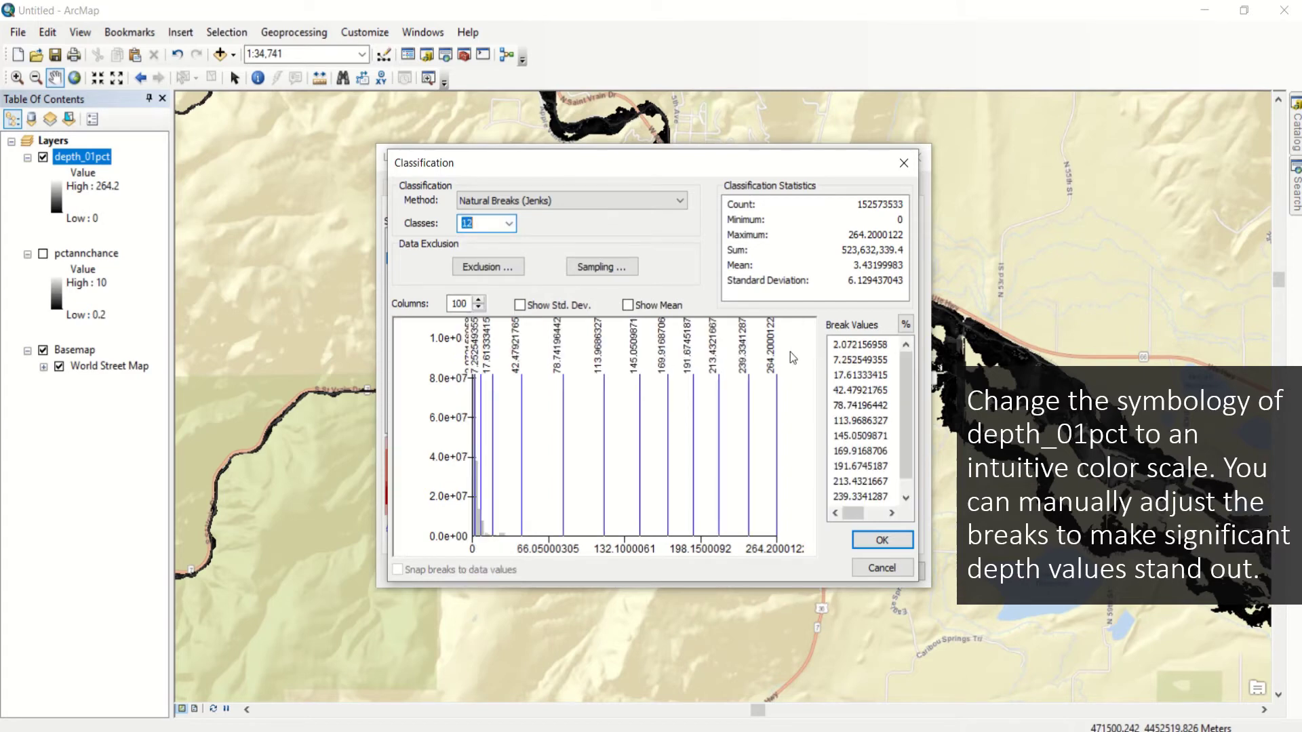
{"action": "double_click", "coordinate": [870, 345]}
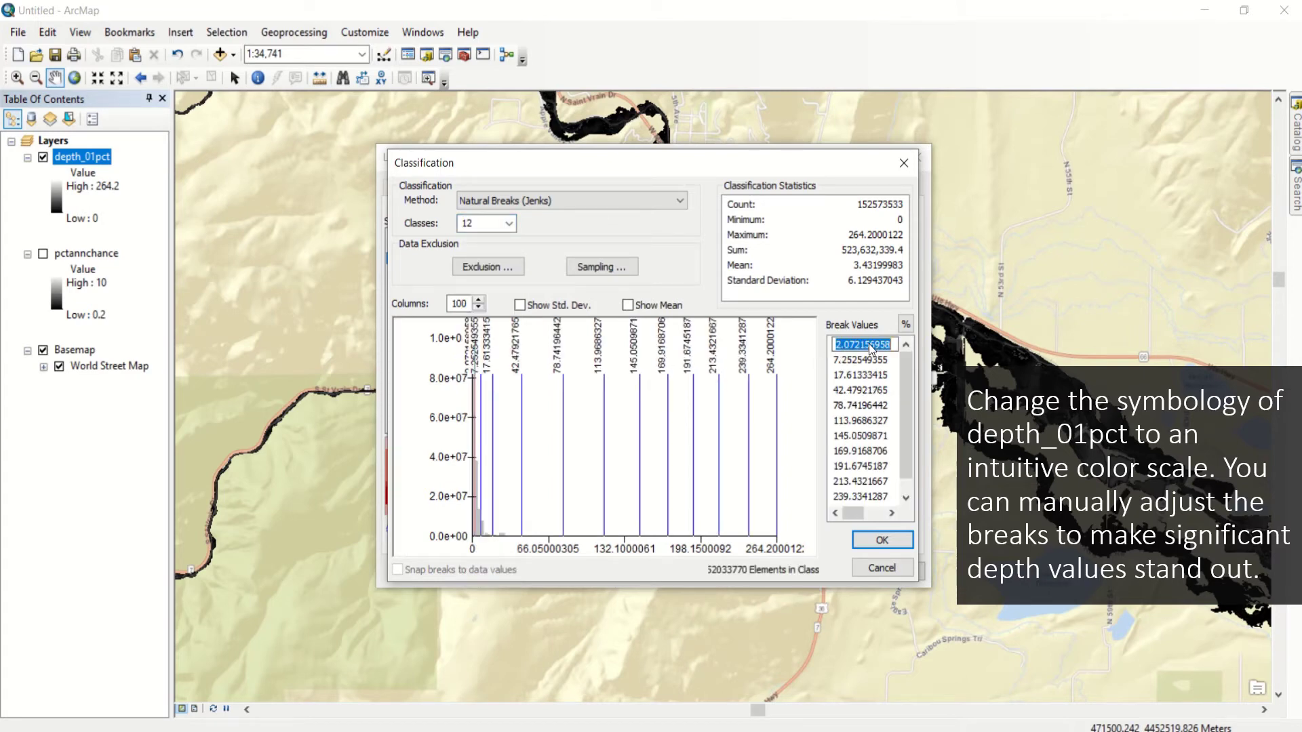
{"action": "type", "text": "0.5"}
{"action": "key", "text": "Return"}
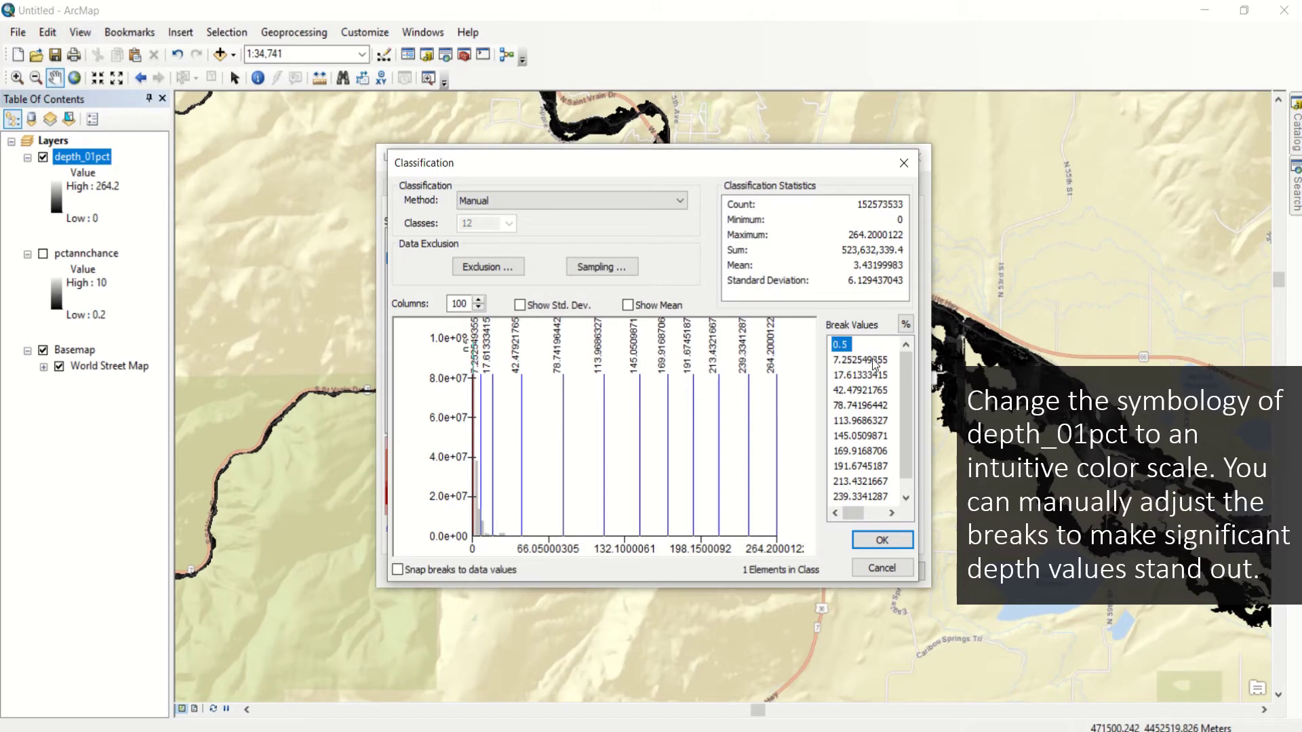
{"action": "double_click", "coordinate": [870, 363]}
{"action": "type", "text": "1"}
{"action": "key", "text": "Return"}
{"action": "double_click", "coordinate": [867, 375]}
{"action": "type", "text": "2"}
{"action": "key", "text": "Return"}
{"action": "double_click", "coordinate": [862, 391]}
{"action": "type", "text": "3"}
{"action": "key", "text": "Return"}
- Enter the remaining break values 4, 5, 6, 7, 8, 9 and 10
{"action": "double_click", "coordinate": [857, 405]}
{"action": "type", "text": "4"}
{"action": "key", "text": "Return"}
{"action": "double_click", "coordinate": [858, 421]}
{"action": "type", "text": "5"}
{"action": "key", "text": "Return"}
{"action": "double_click", "coordinate": [860, 438]}
{"action": "type", "text": "6"}
{"action": "key", "text": "Return"}
{"action": "double_click", "coordinate": [859, 451]}
{"action": "type", "text": "7"}
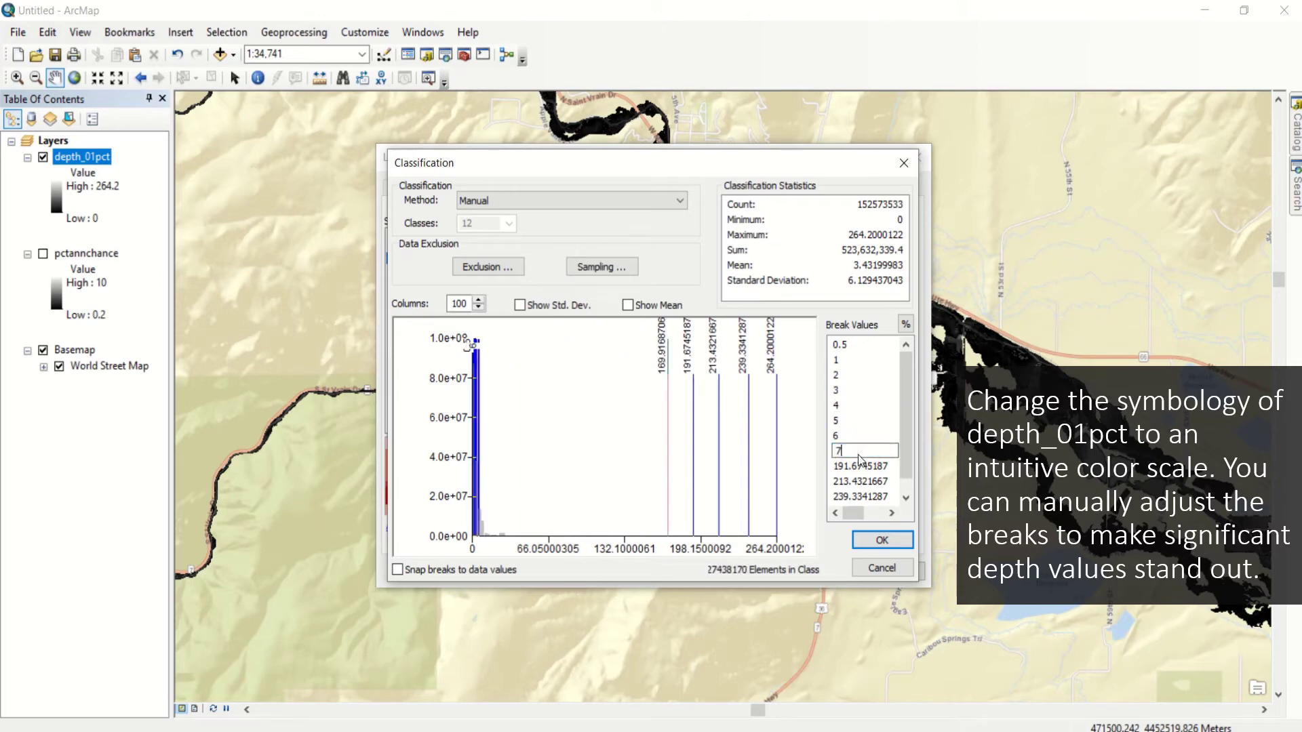
{"action": "key", "text": "Return"}
{"action": "double_click", "coordinate": [858, 466]}
{"action": "type", "text": "8"}
{"action": "key", "text": "Return"}
{"action": "double_click", "coordinate": [856, 481]}
{"action": "type", "text": "9"}
{"action": "key", "text": "Return"}
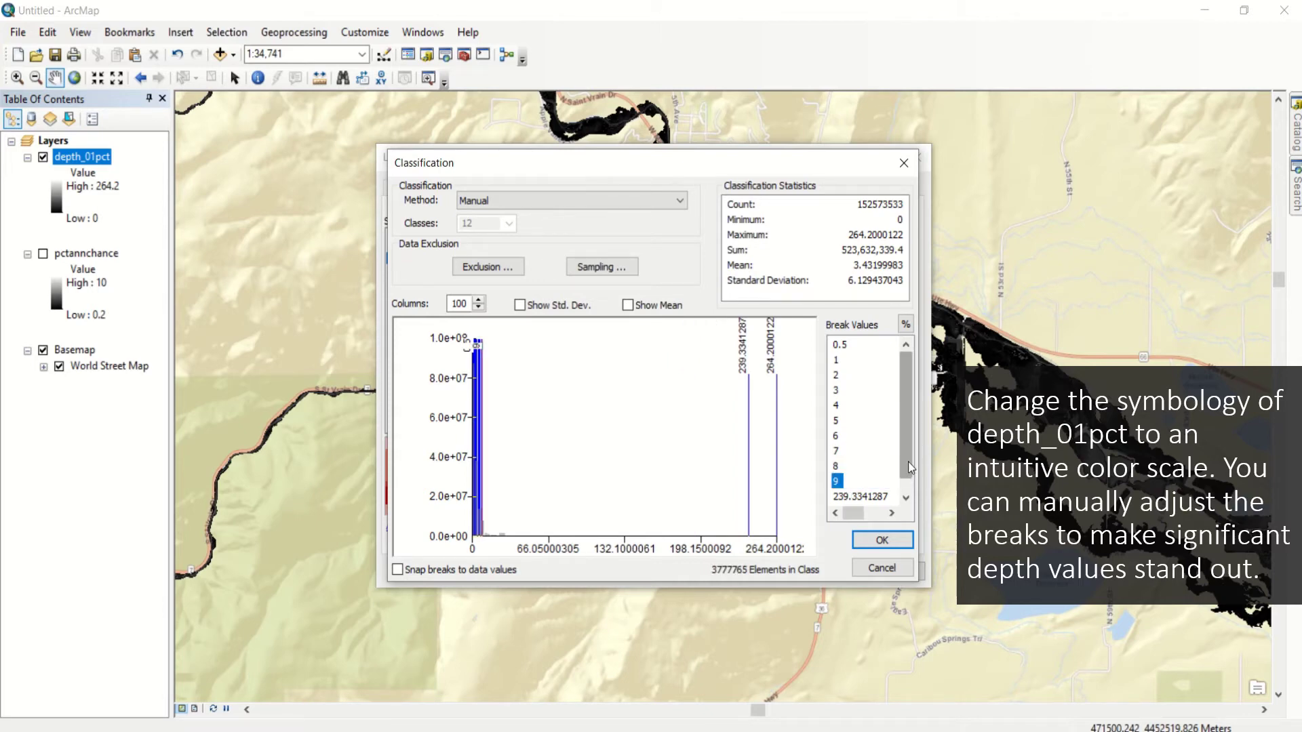
{"action": "left_click_drag", "start_coordinate": [906, 465], "coordinate": [906, 477]}
{"action": "double_click", "coordinate": [860, 482]}
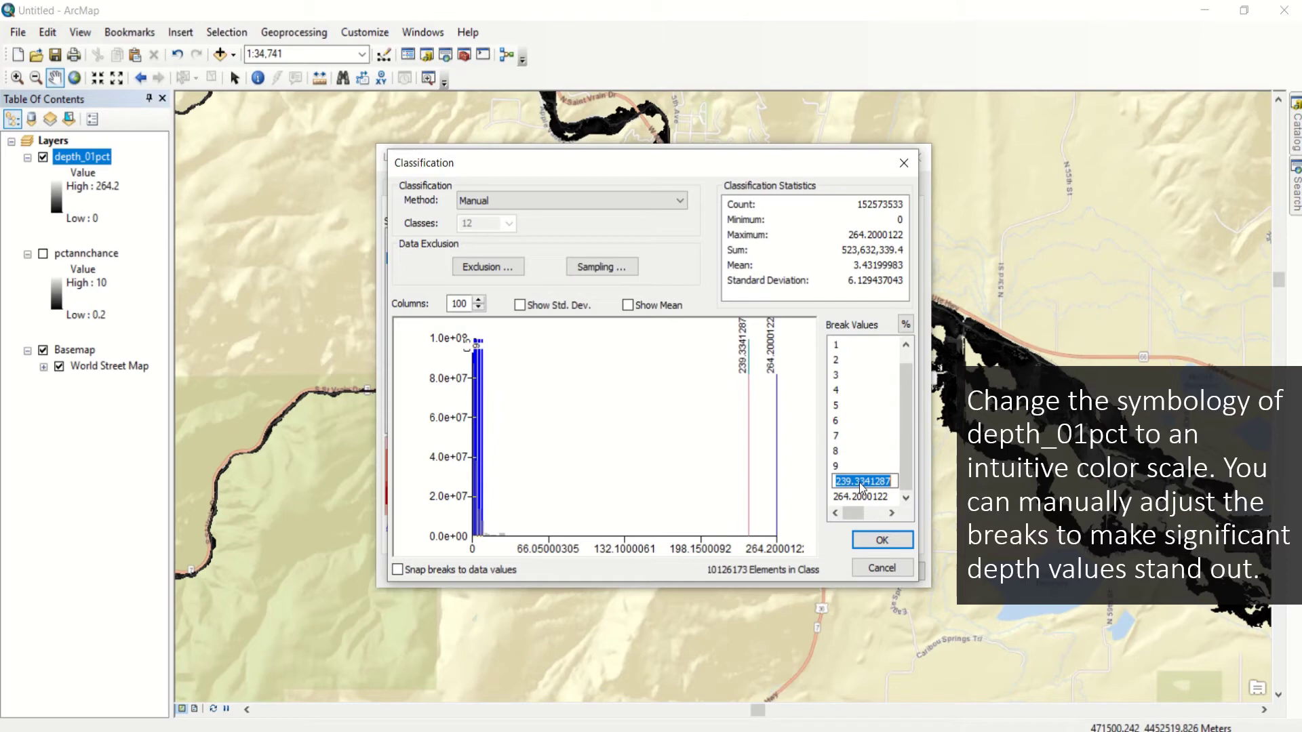
{"action": "type", "text": "10"}
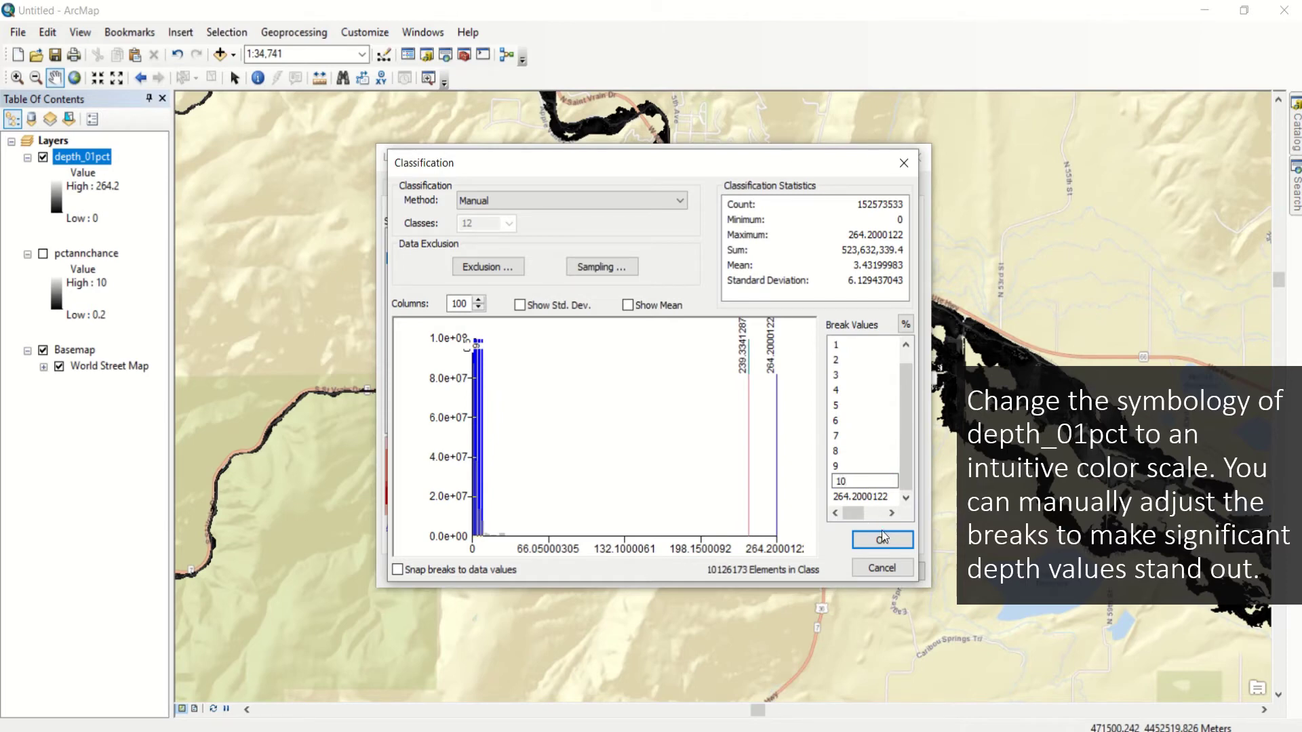
{"action": "key", "text": "Return"}
- Accept the 12 manual breaks, review transparency, and apply the symbology to depth_01pct
{"action": "left_click", "coordinate": [879, 540]}
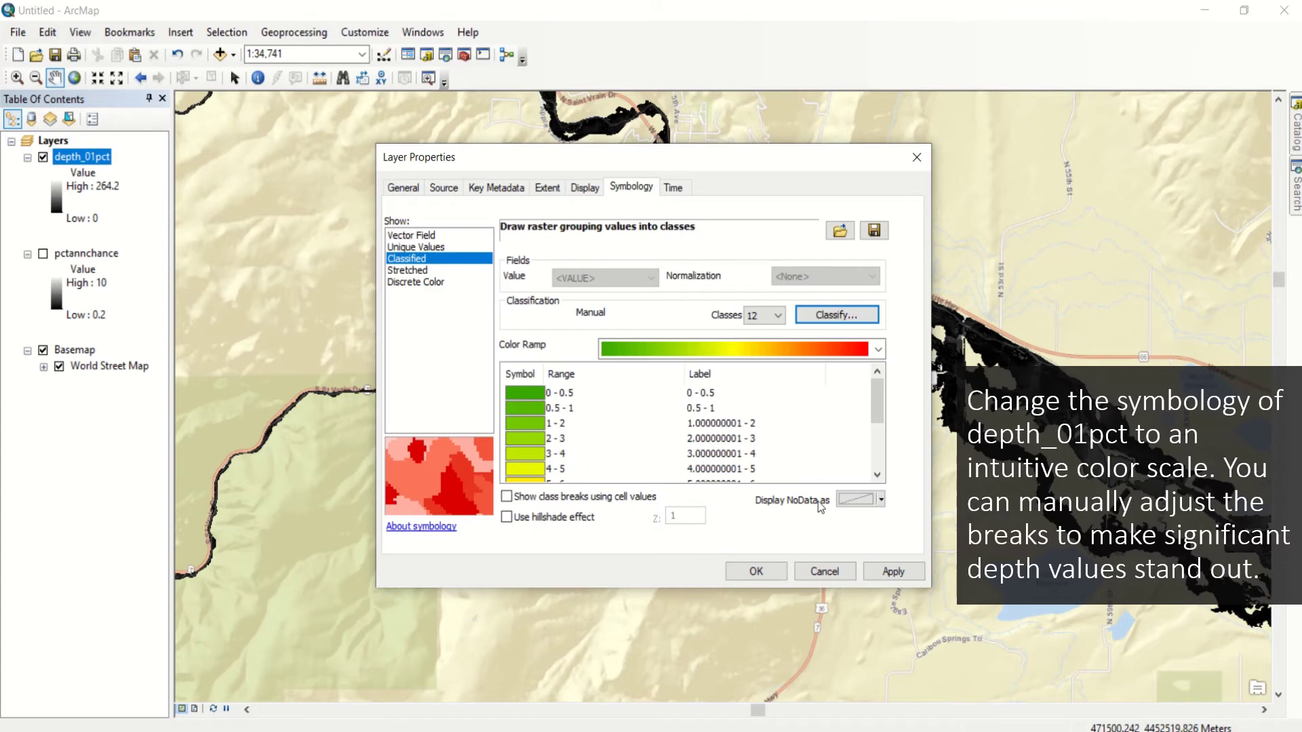
{"action": "left_click", "coordinate": [584, 187]}
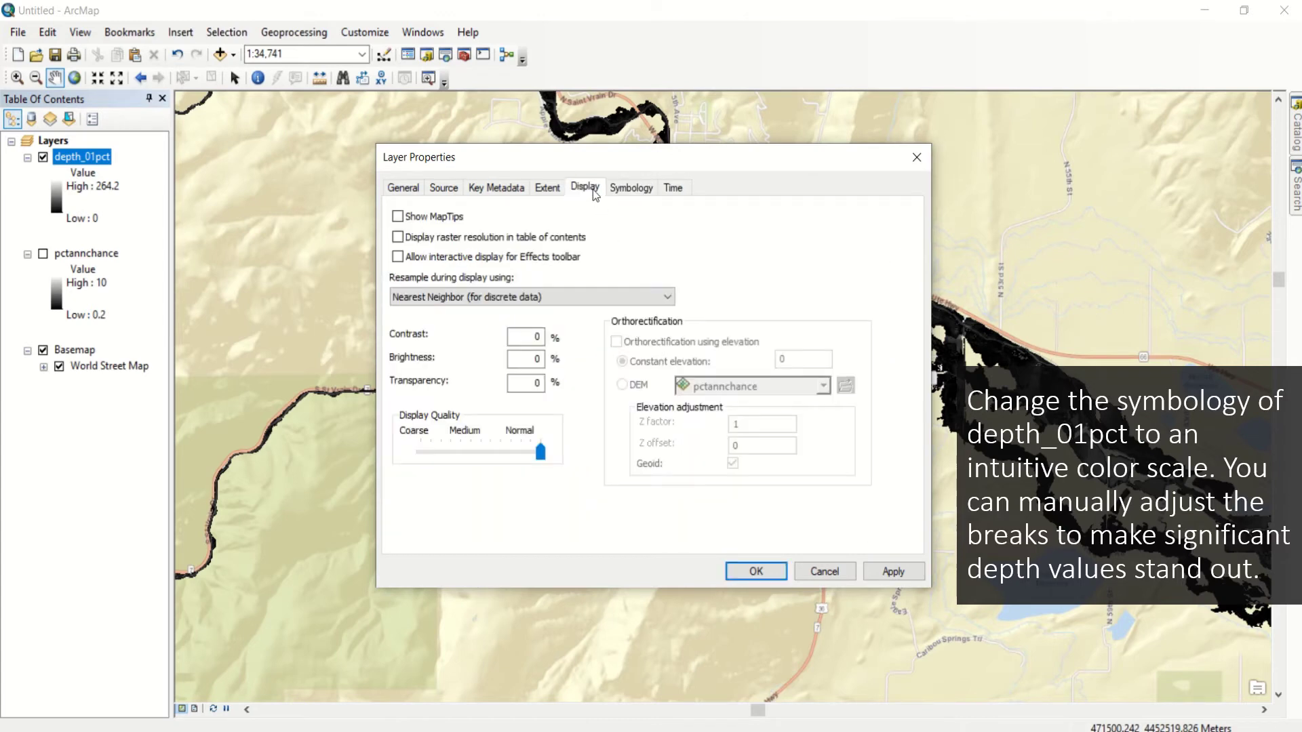
{"action": "left_click", "coordinate": [531, 384]}
{"action": "left_click", "coordinate": [755, 571]}
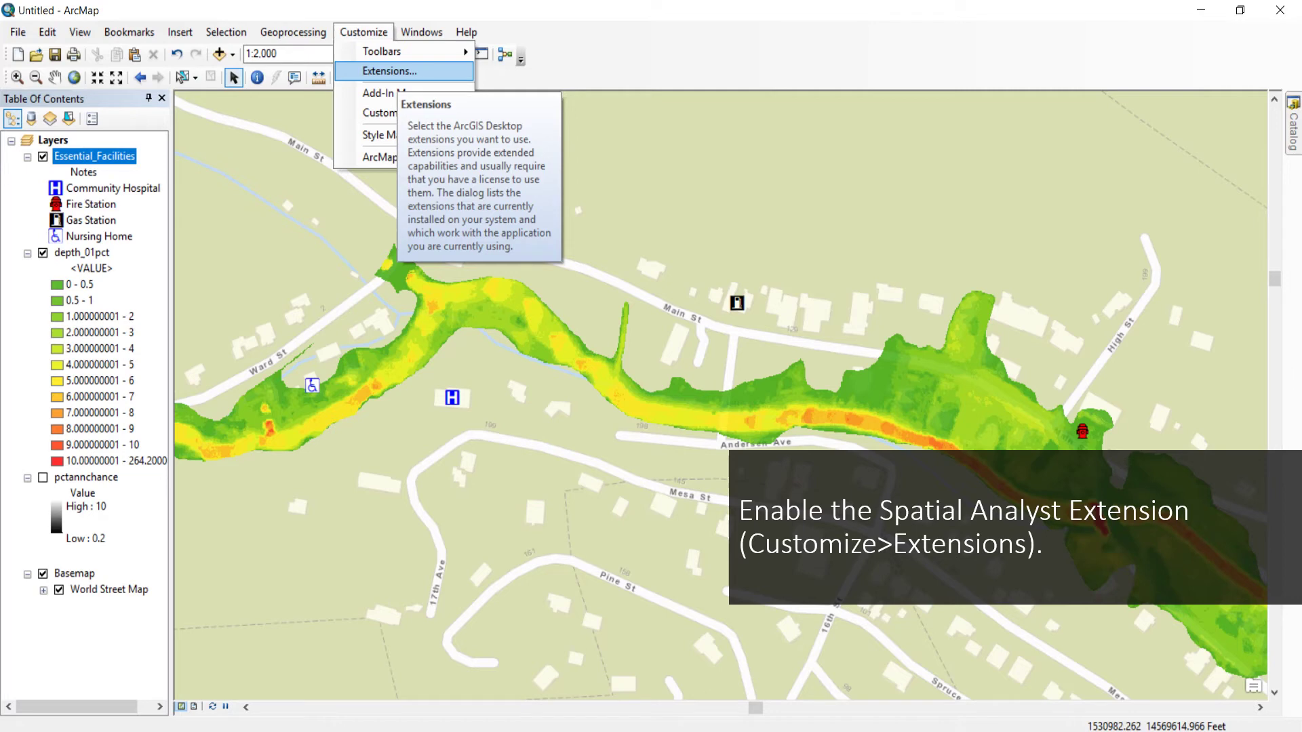
- Enable Spatial Analyst, search 'extract values', and open Extract Multi Values to Points
{"action": "left_click", "coordinate": [390, 71]}
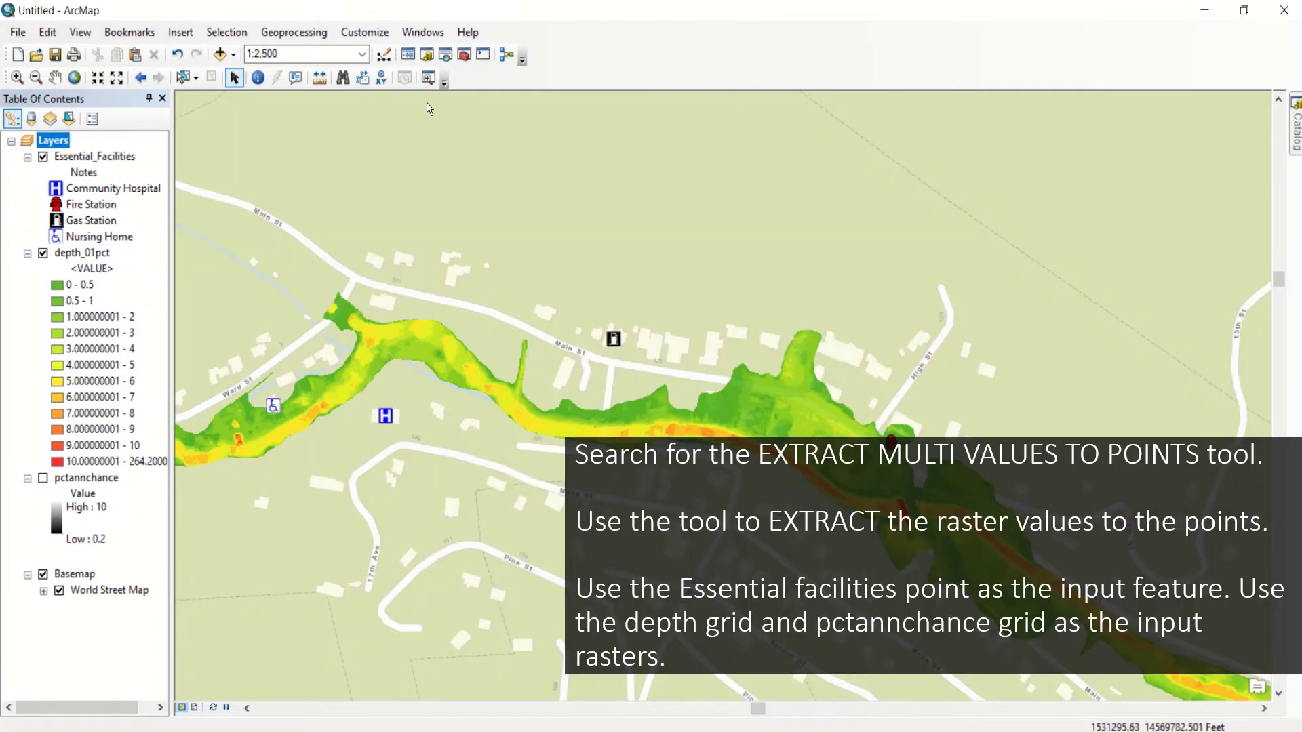
{"action": "left_click", "coordinate": [446, 56]}
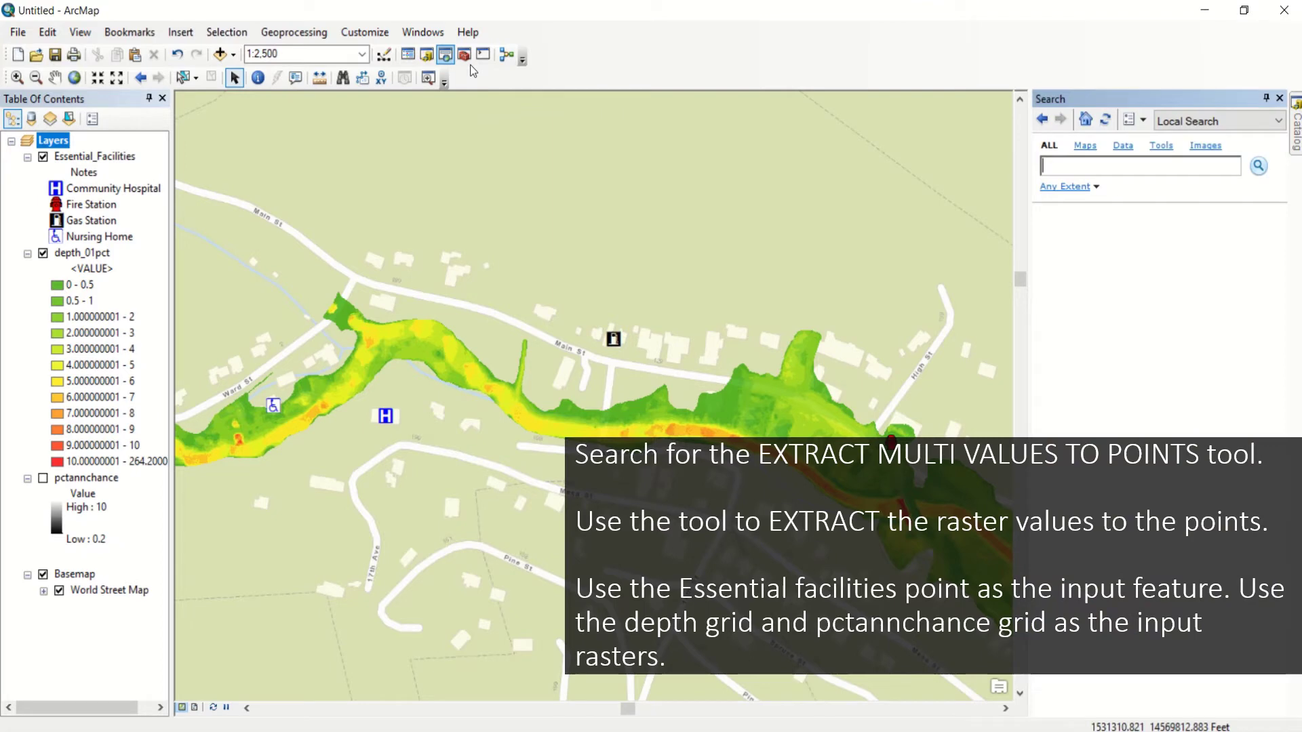
{"action": "type", "text": "e"}
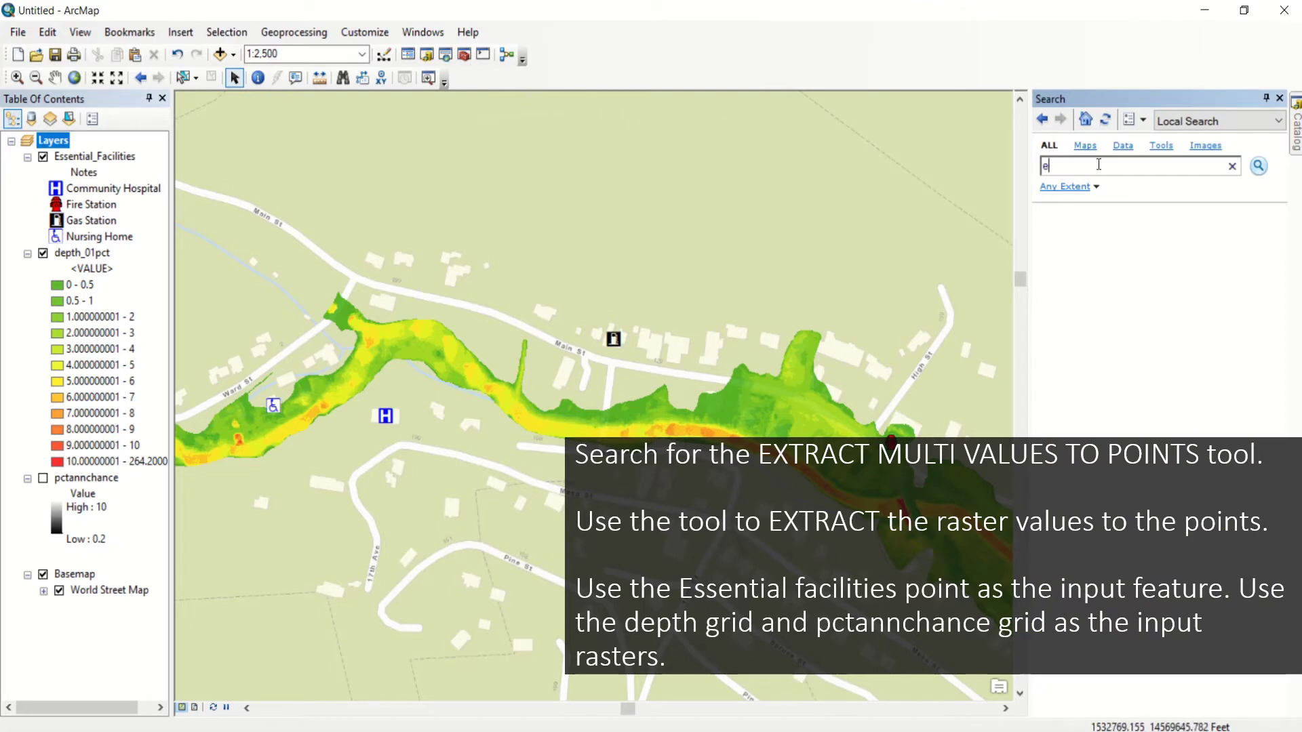
{"action": "type", "text": "xtract values"}
{"action": "left_click", "coordinate": [1261, 167]}
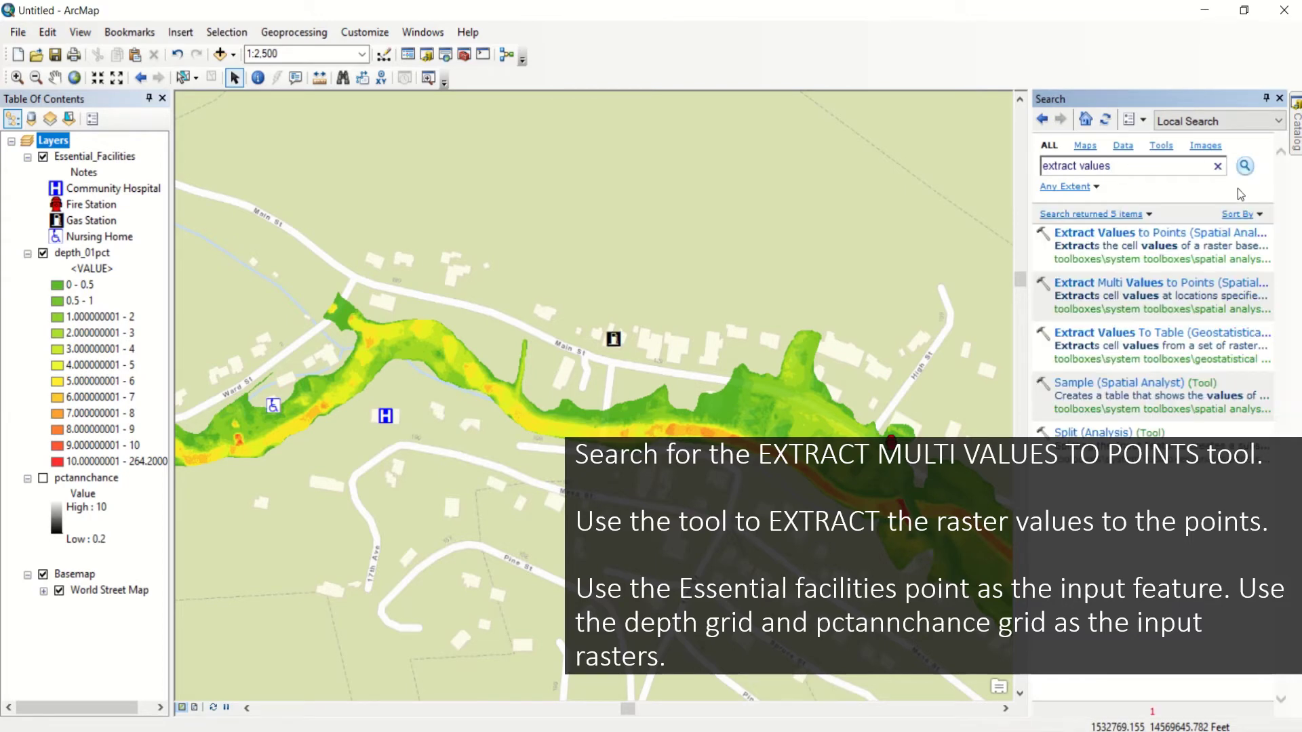
{"action": "left_click", "coordinate": [1155, 285]}
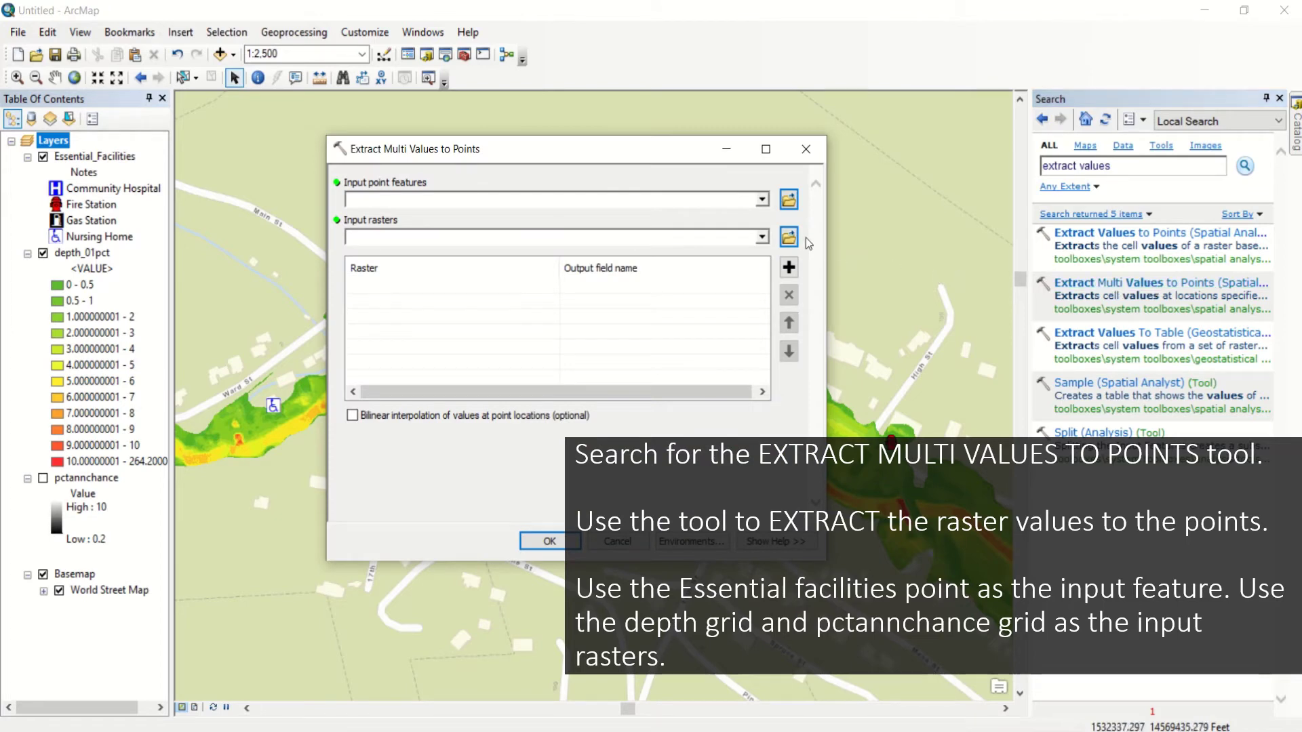
- Run Extract Multi Values to Points on Essential_Facilities with depth_01pct and pctannchance rasters
{"action": "left_click", "coordinate": [762, 200]}
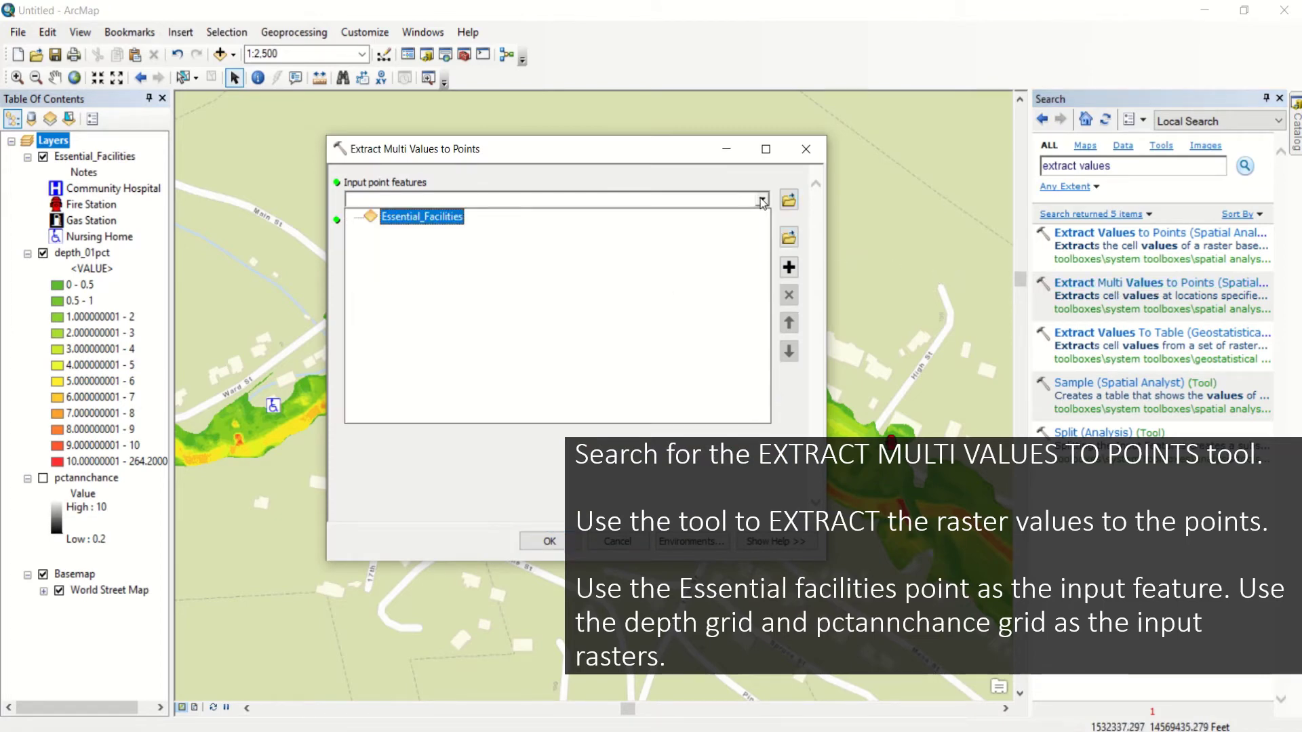
{"action": "left_click", "coordinate": [455, 218]}
{"action": "left_click", "coordinate": [762, 237]}
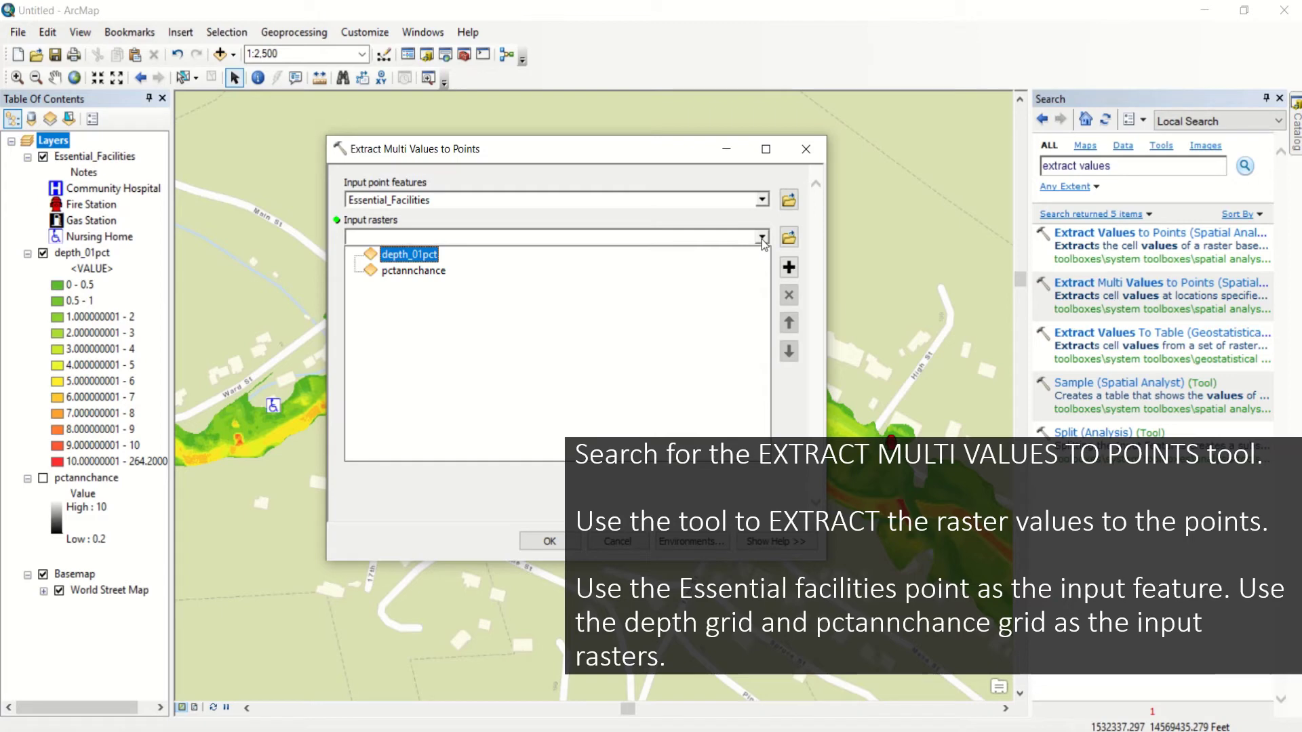
{"action": "left_click", "coordinate": [432, 256]}
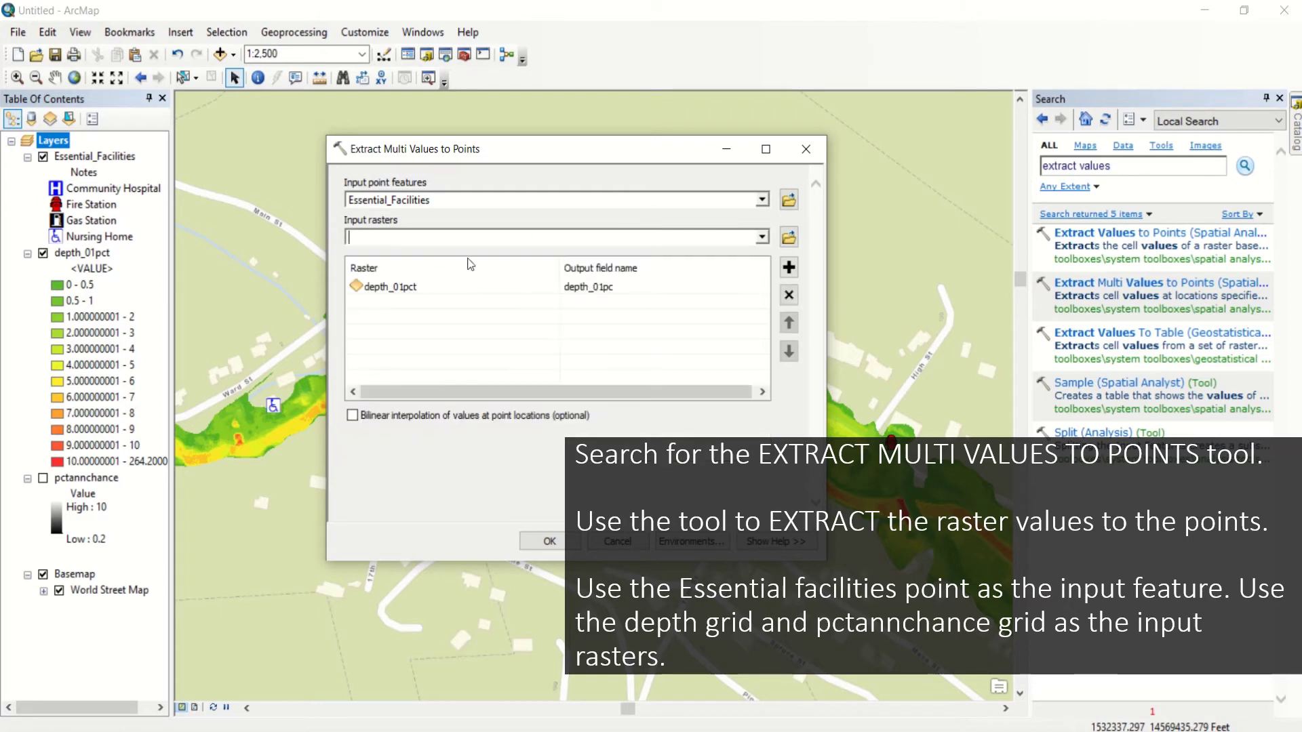
{"action": "left_click", "coordinate": [762, 237]}
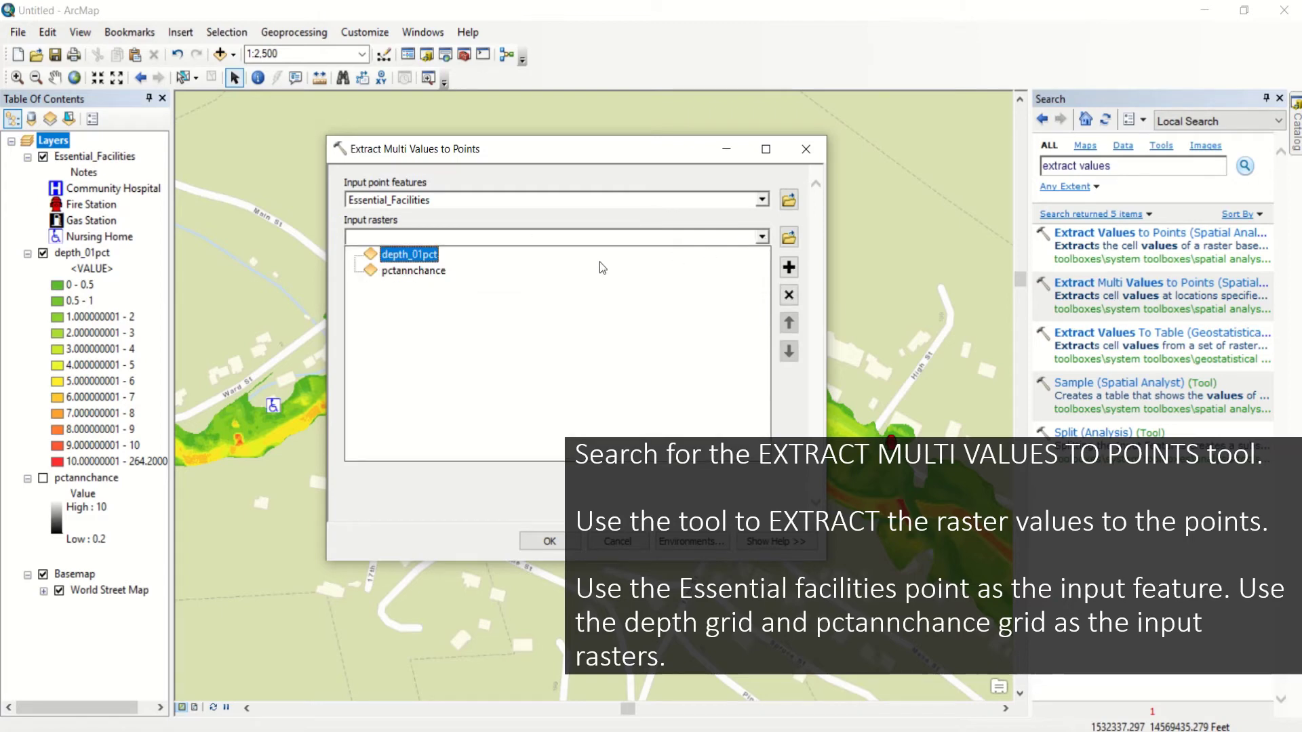
{"action": "left_click", "coordinate": [436, 271]}
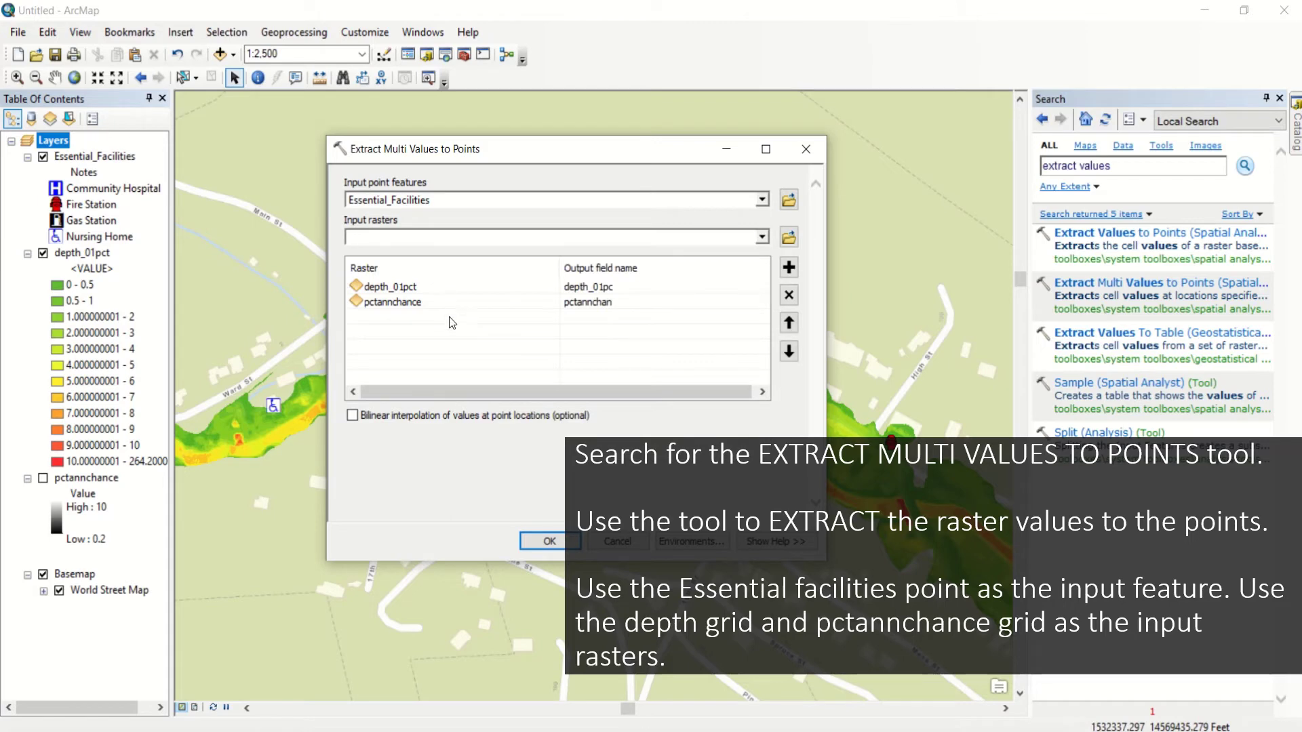
{"action": "left_click", "coordinate": [550, 541]}
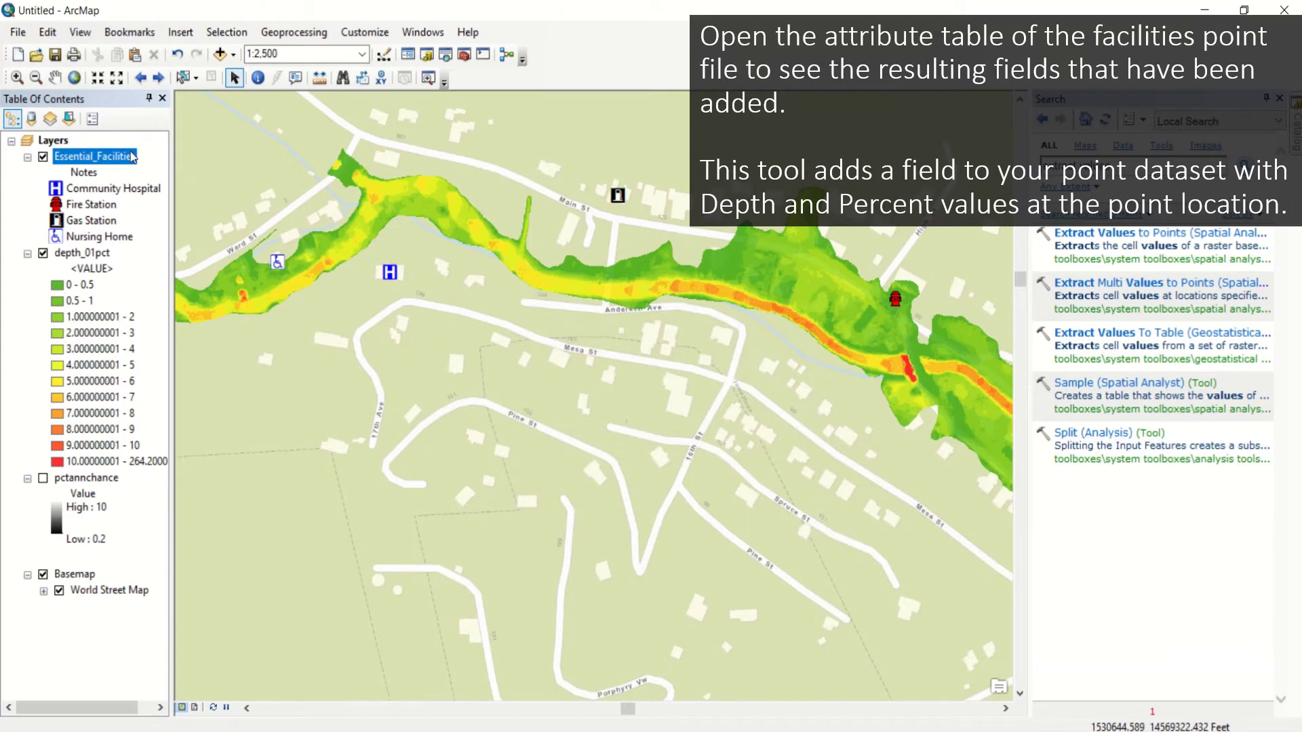
- Open the Essential_Facilities attribute table and sort depth_01pc descending
{"action": "right_click", "coordinate": [101, 156]}
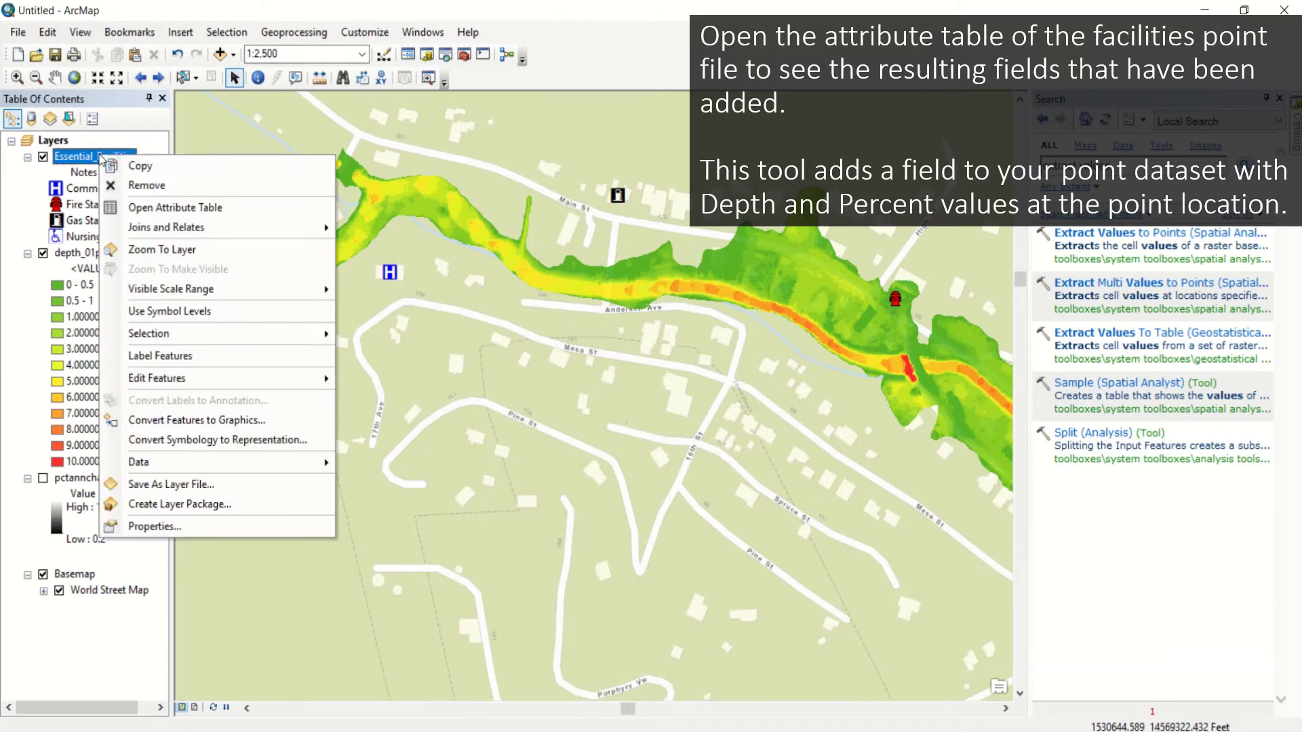
{"action": "left_click", "coordinate": [154, 208]}
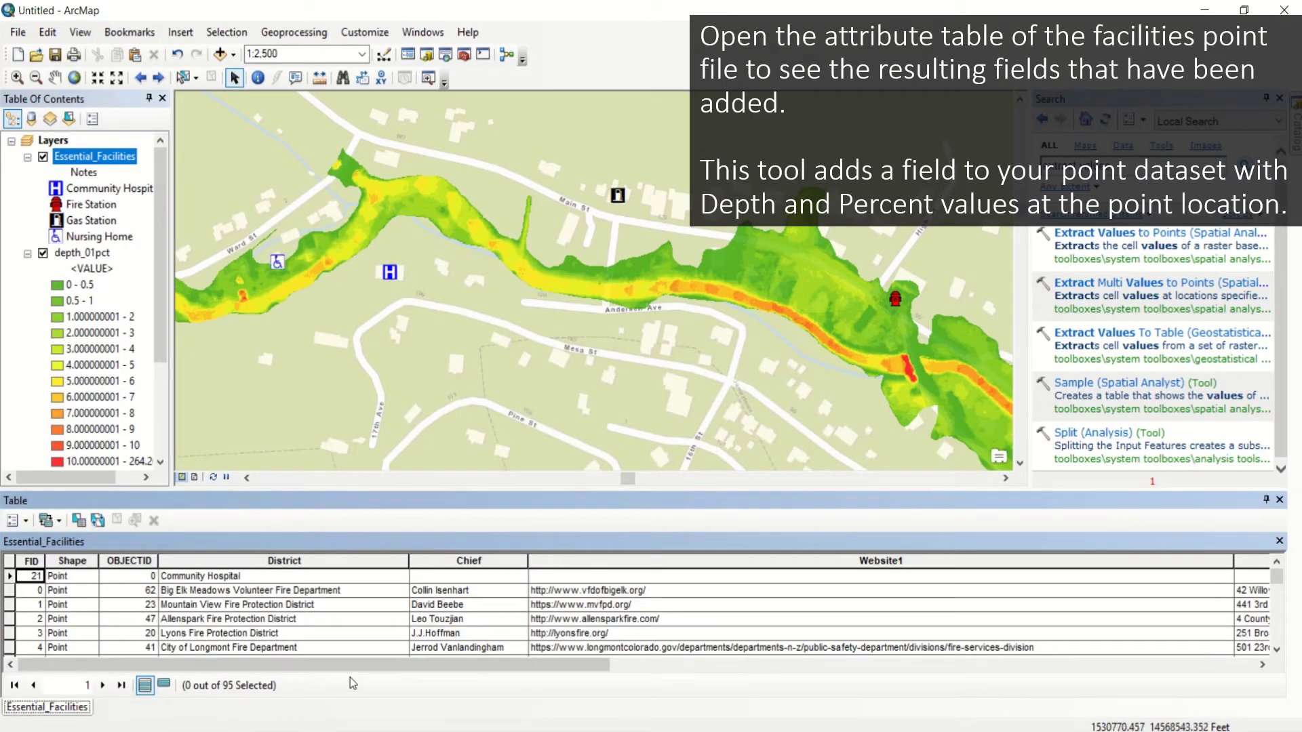
{"action": "left_click_drag", "start_coordinate": [352, 668], "coordinate": [1002, 670]}
{"action": "right_click", "coordinate": [1023, 559]}
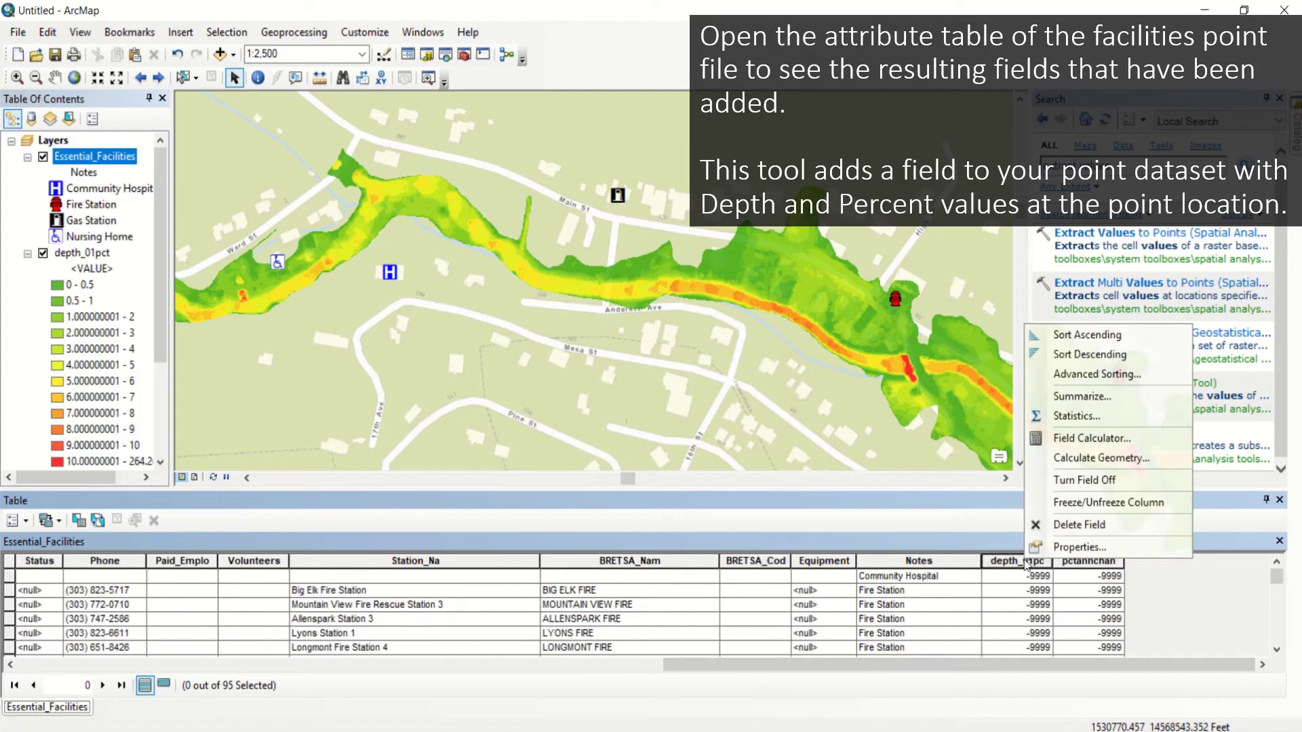
{"action": "left_click", "coordinate": [1058, 354]}
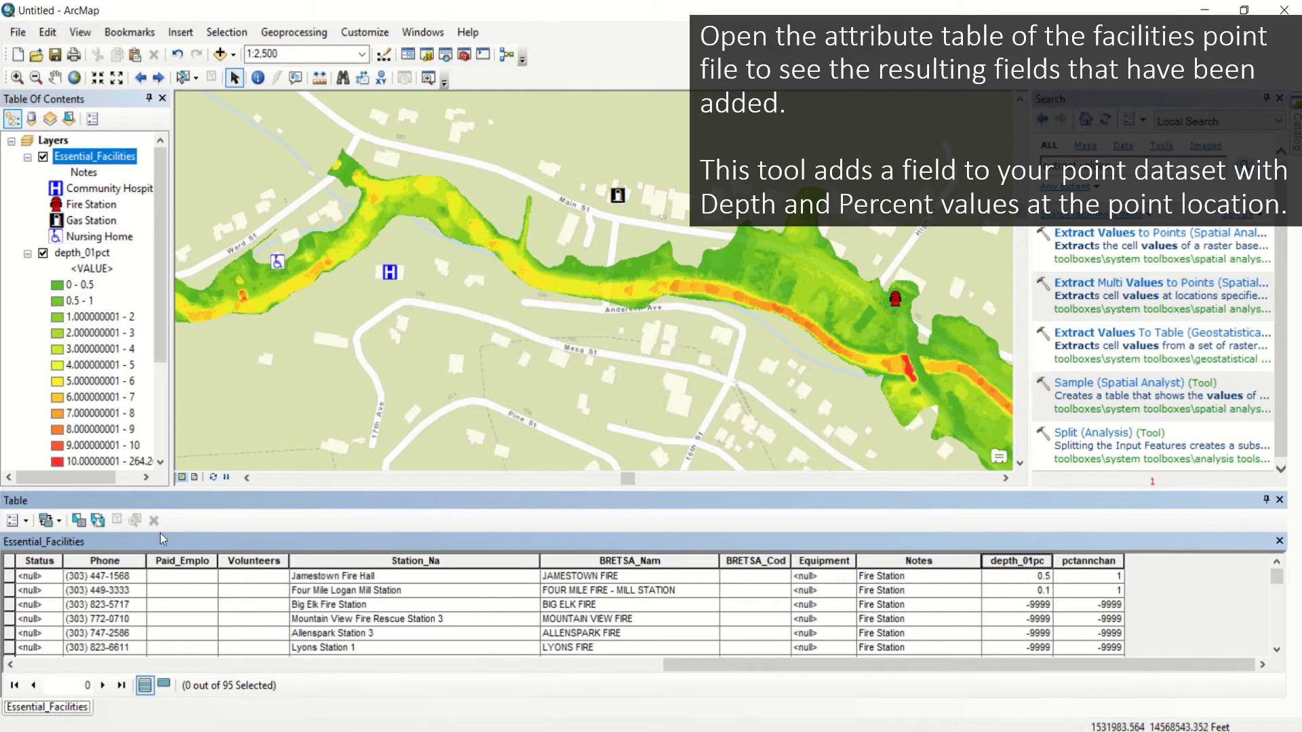
- Select the Jamestown Fire Hall record and flash it on the map
{"action": "left_click", "coordinate": [8, 591]}
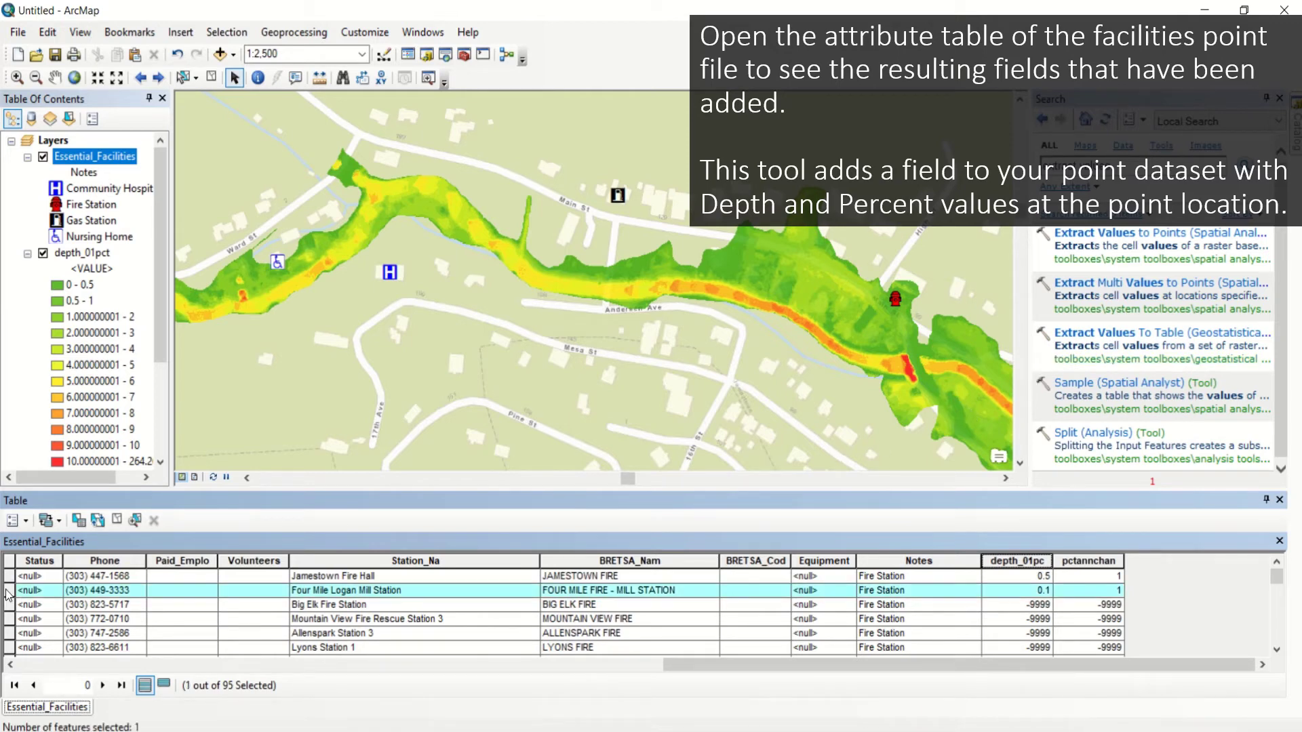
{"action": "left_click", "coordinate": [9, 578]}
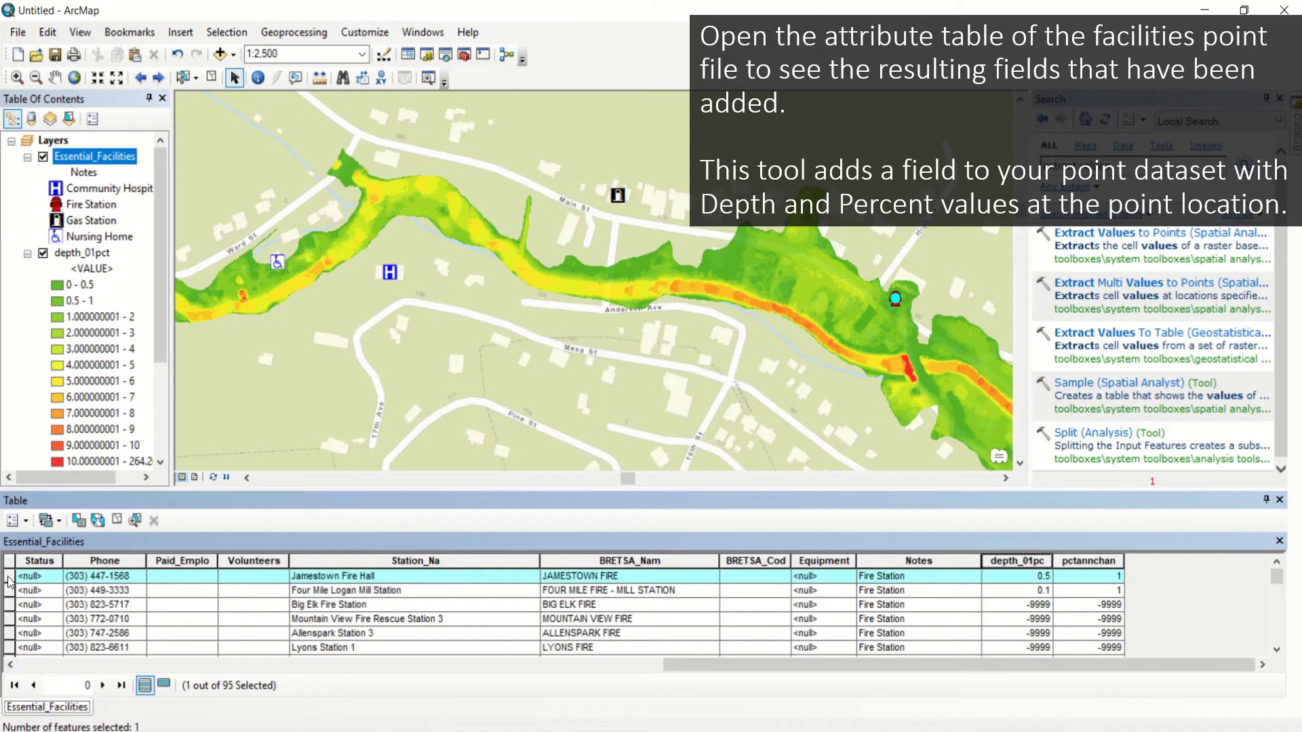
{"action": "right_click", "coordinate": [9, 578]}
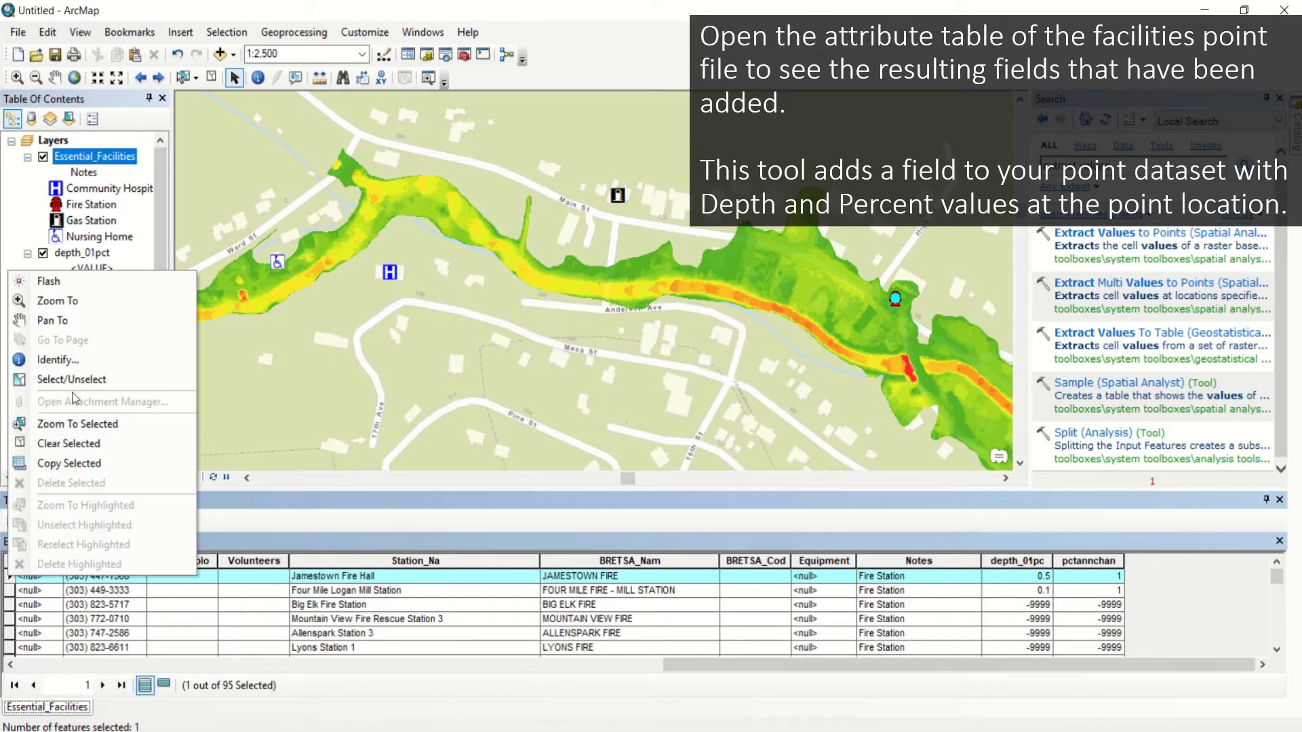
{"action": "left_click", "coordinate": [69, 281]}
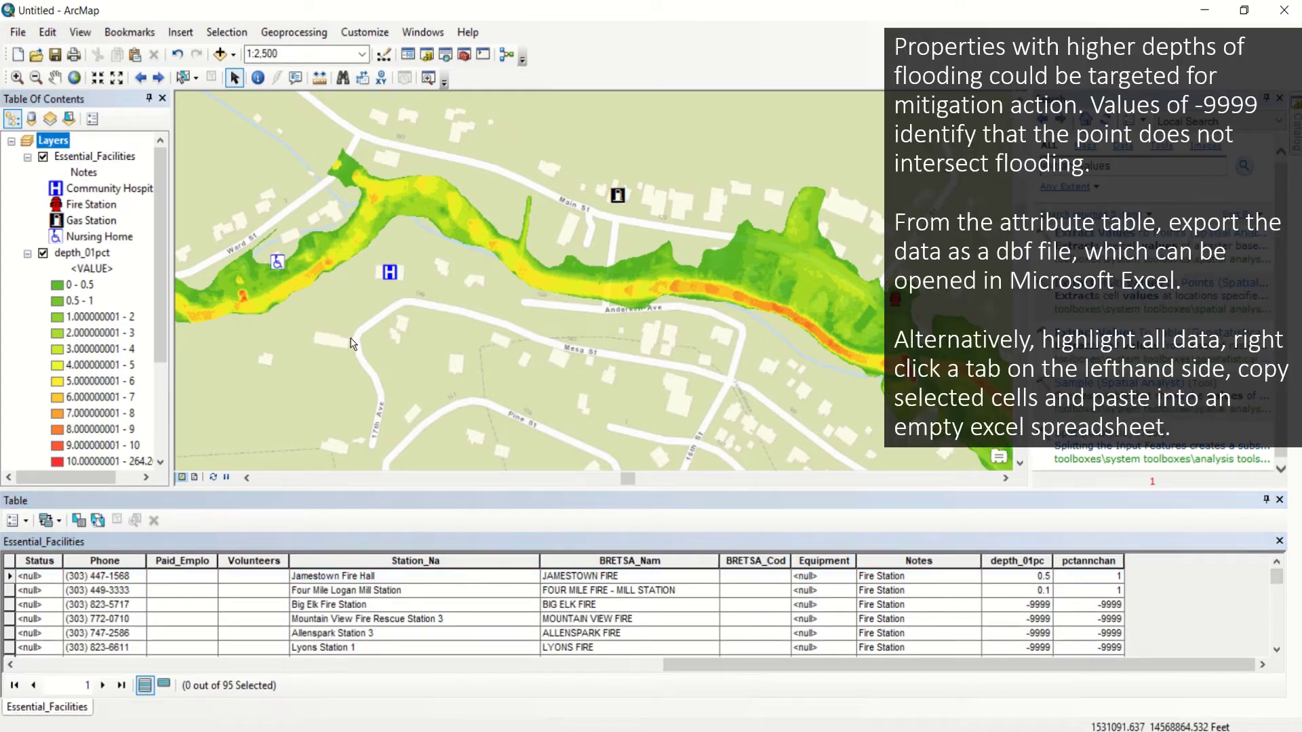
- Export all table records as the dBASE table EssentialFacilities.dbf in NewFolder
{"action": "left_click", "coordinate": [27, 521]}
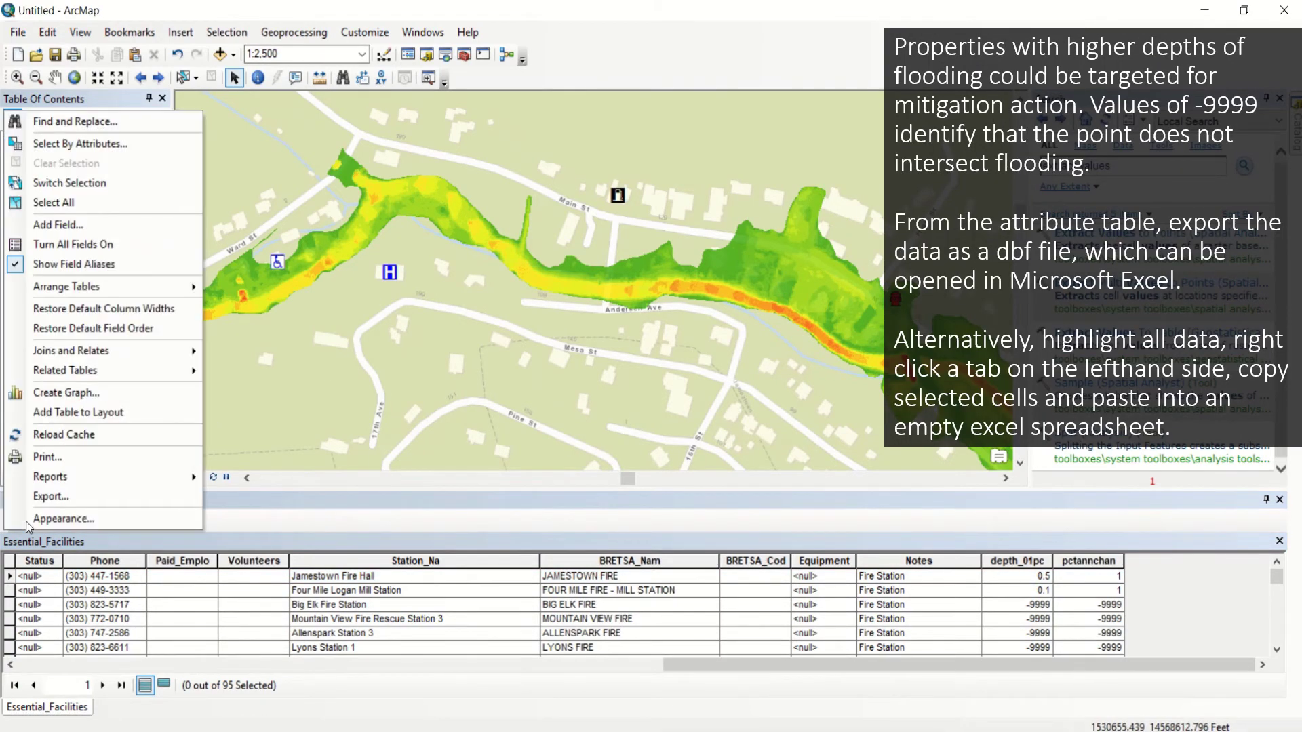
{"action": "left_click", "coordinate": [48, 498]}
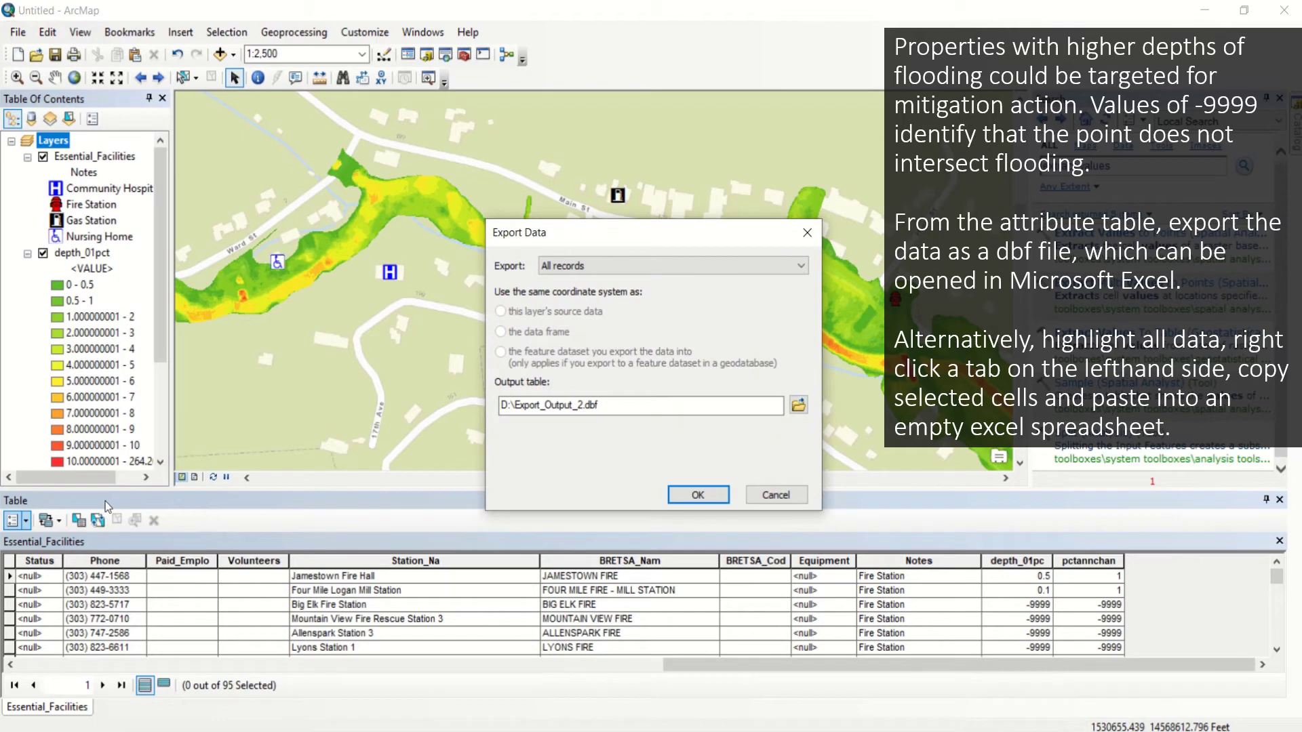
{"action": "left_click", "coordinate": [799, 406]}
{"action": "left_click", "coordinate": [759, 488]}
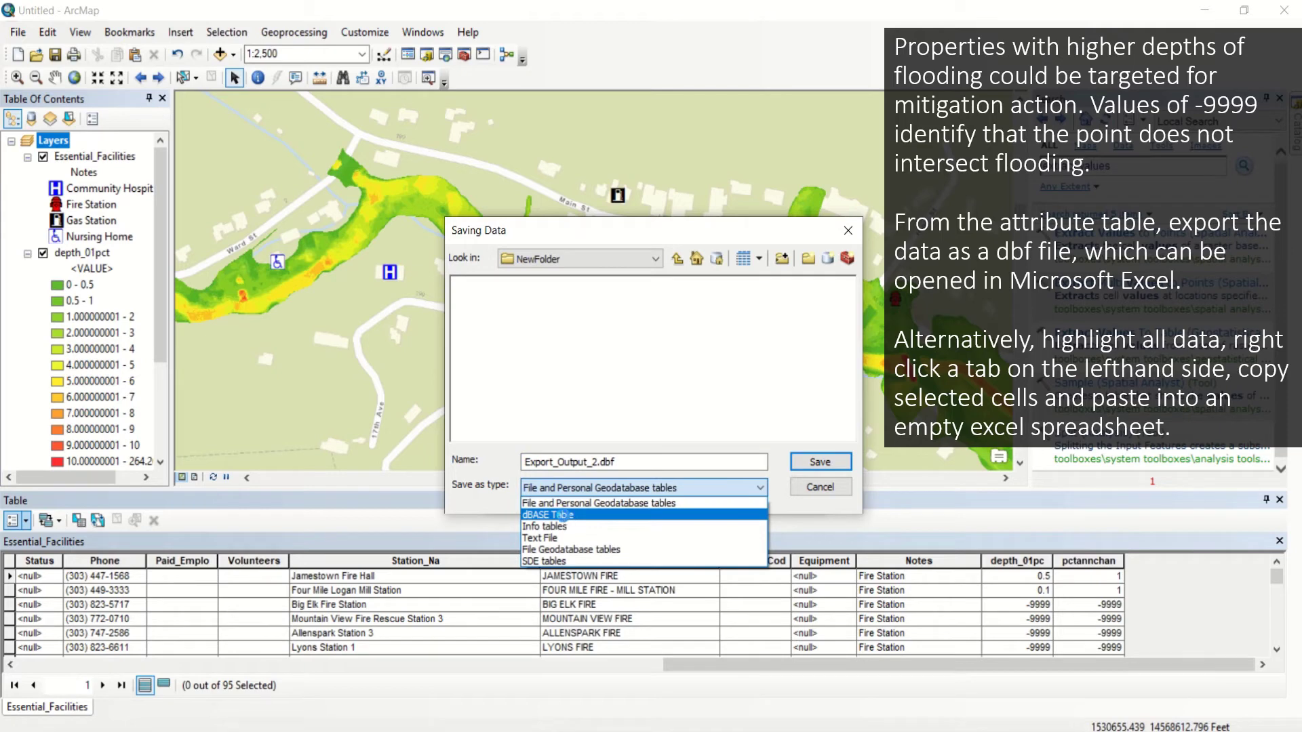
{"action": "left_click", "coordinate": [566, 517]}
{"action": "left_click_drag", "start_coordinate": [599, 462], "coordinate": [524, 473]}
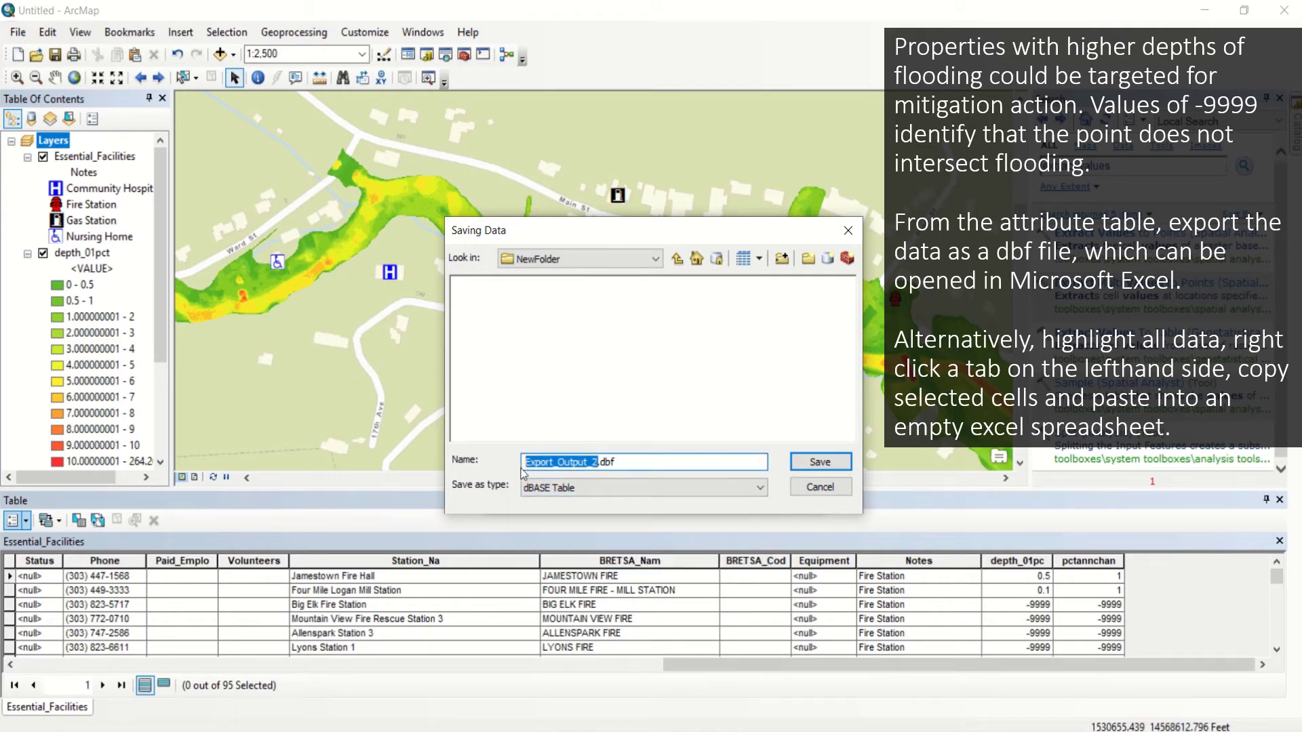
{"action": "type", "text": "Essent"}
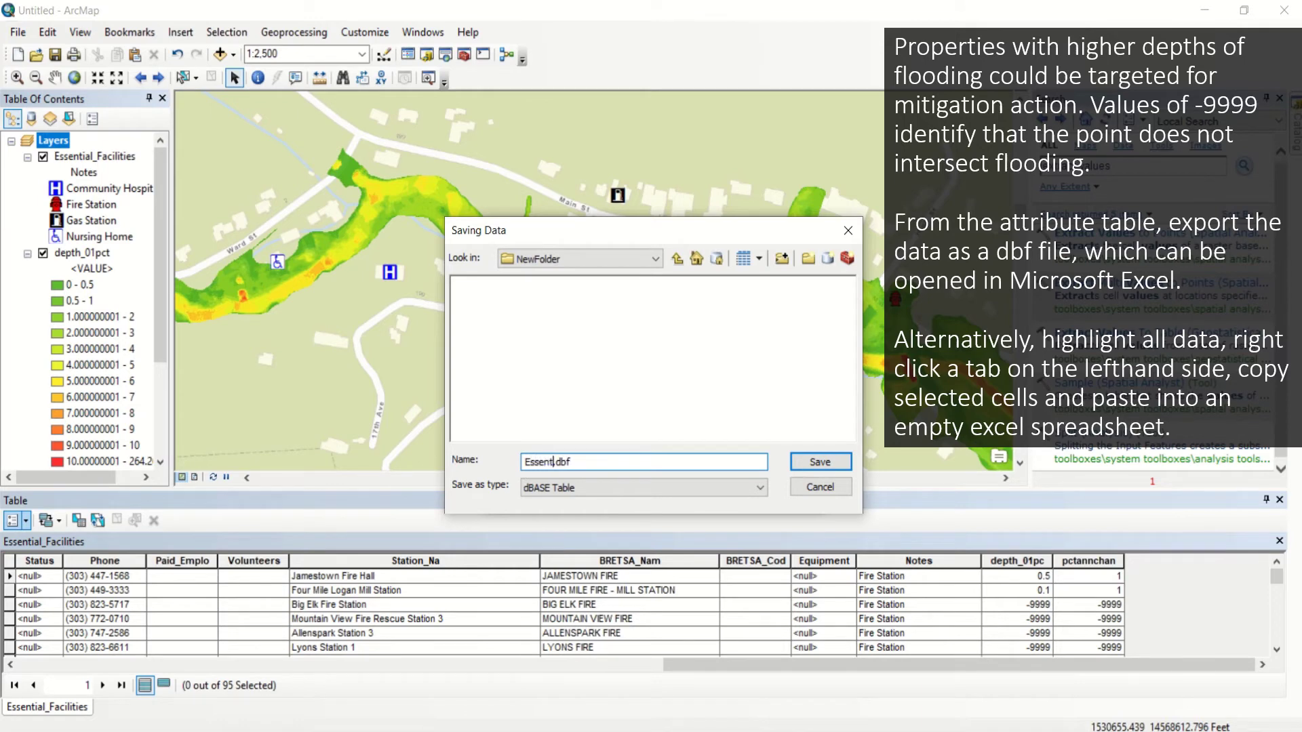
{"action": "type", "text": "ialFacilities"}
{"action": "left_click", "coordinate": [809, 461]}
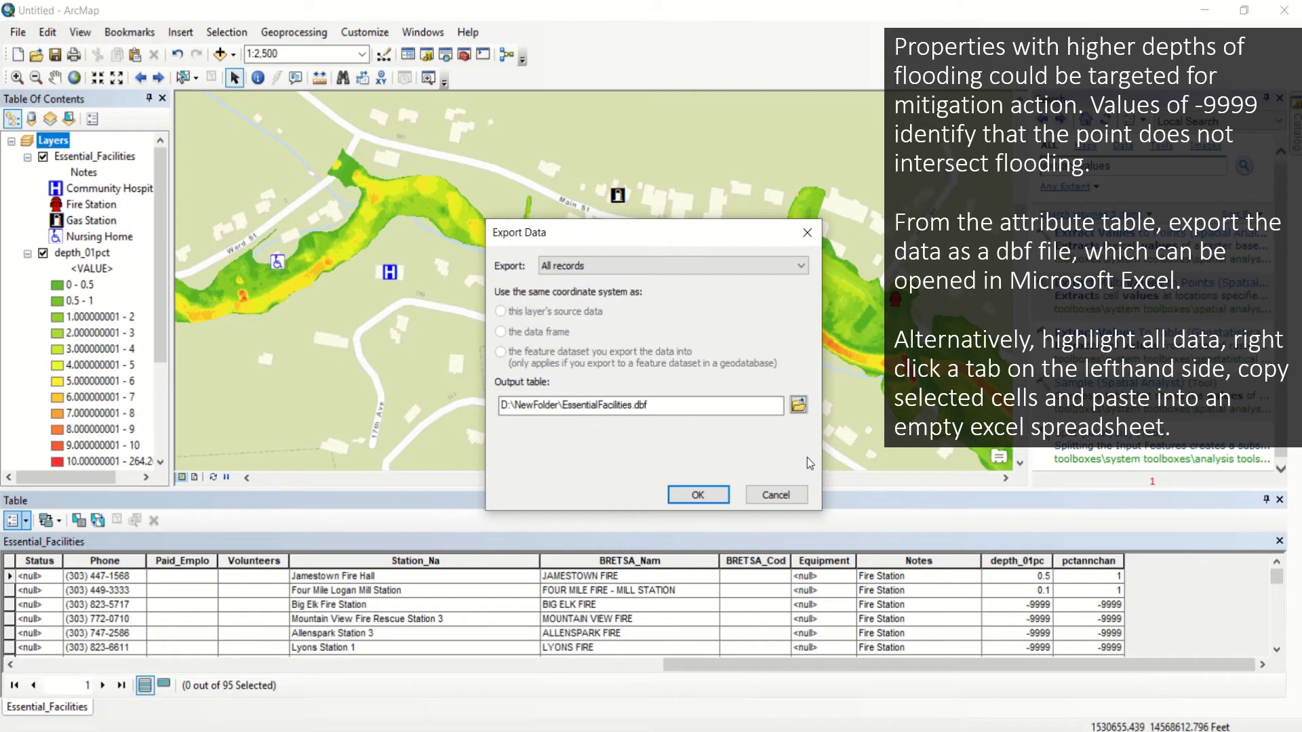